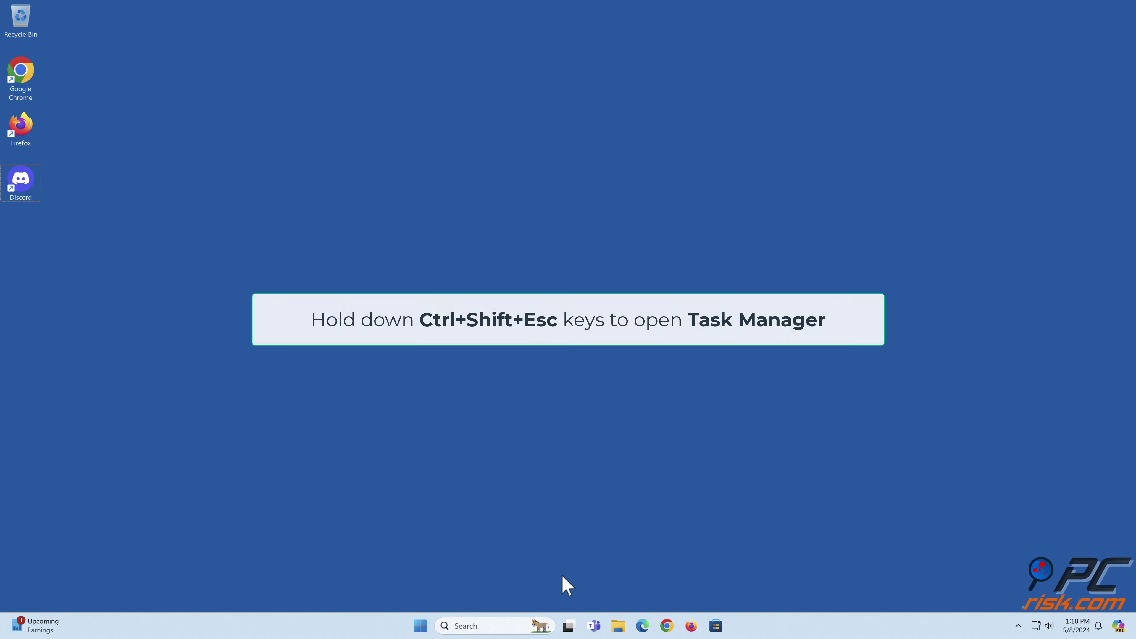
End the Discord (6) process group in Task Manager and confirm no Discord entry remains.
key("ctrl+shift+Escape")
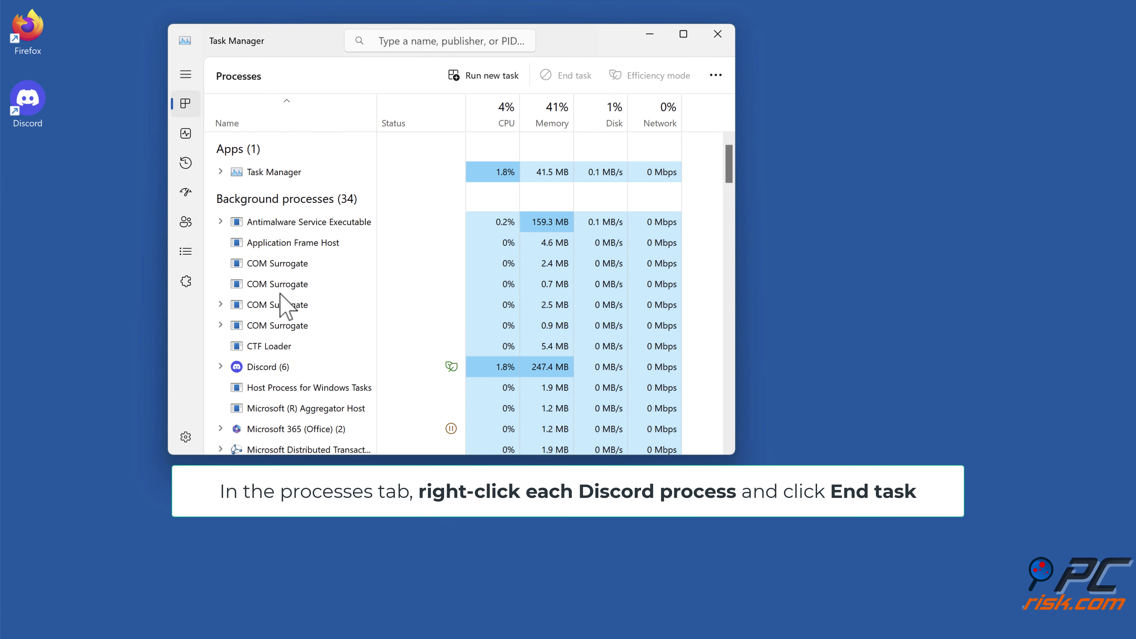
scroll(280, 293, "down", 1)
scroll(275, 323, "down", 2)
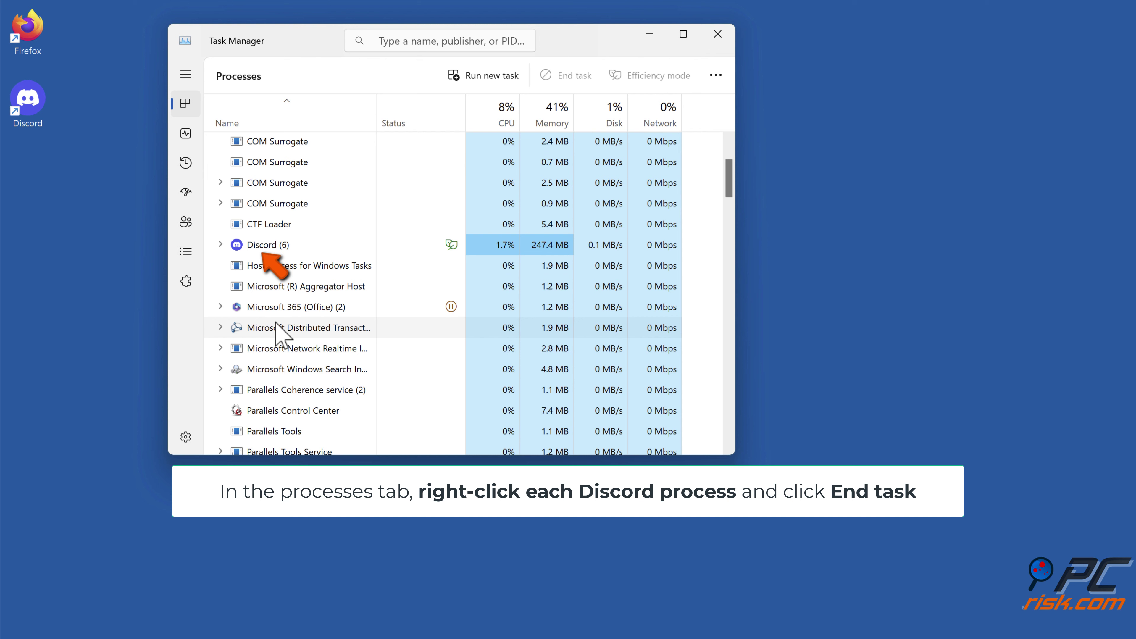
right_click(283, 251)
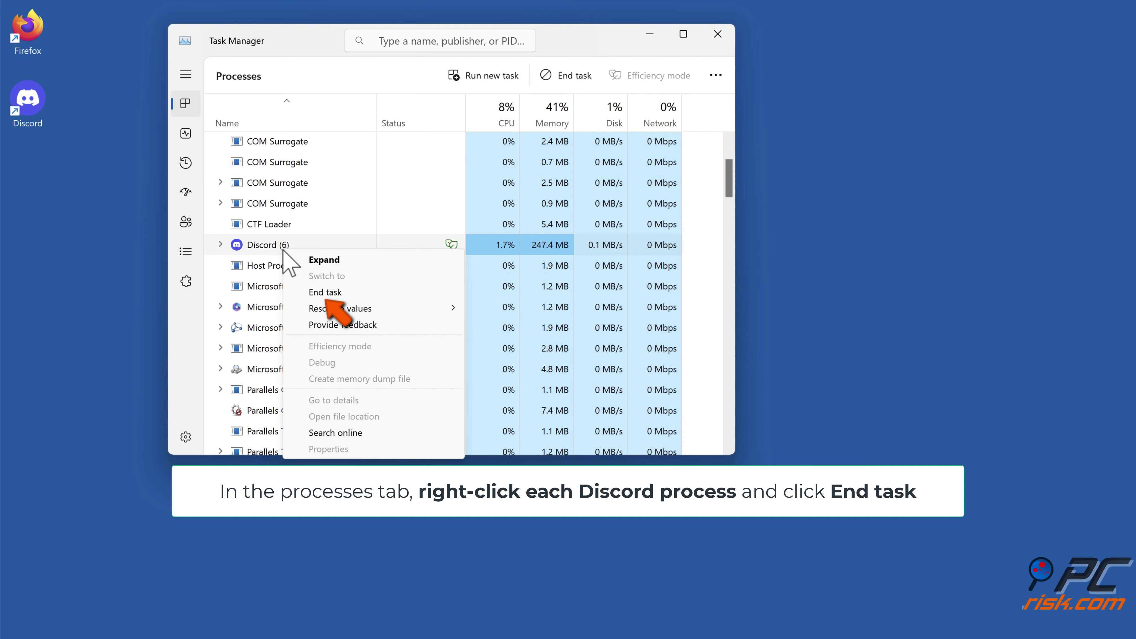
left_click(327, 293)
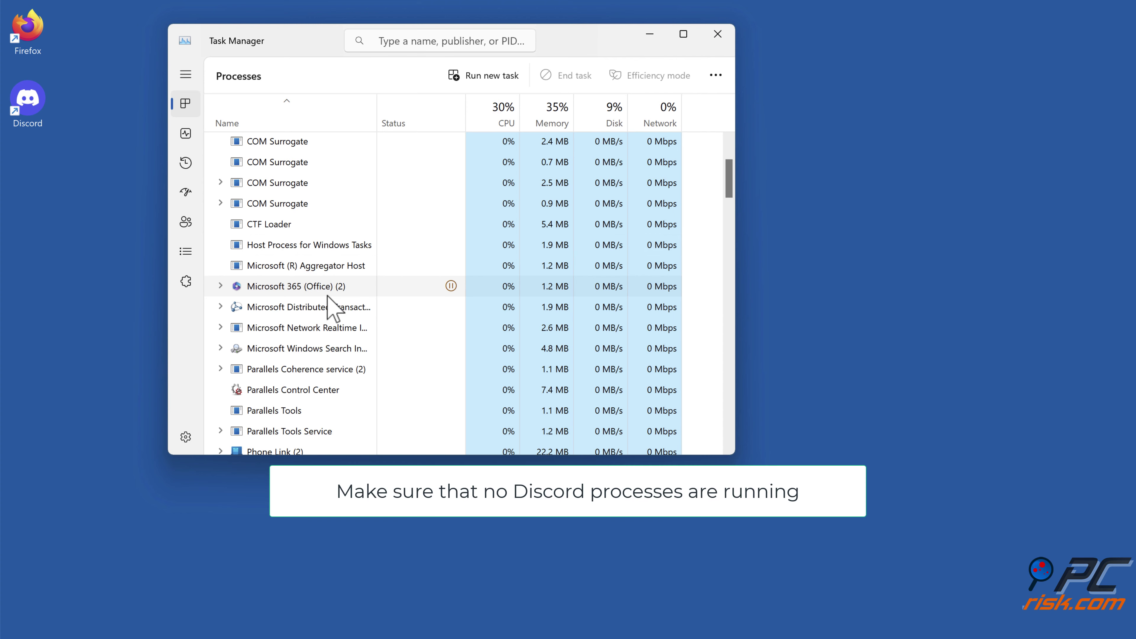
scroll(333, 308, "down", 8)
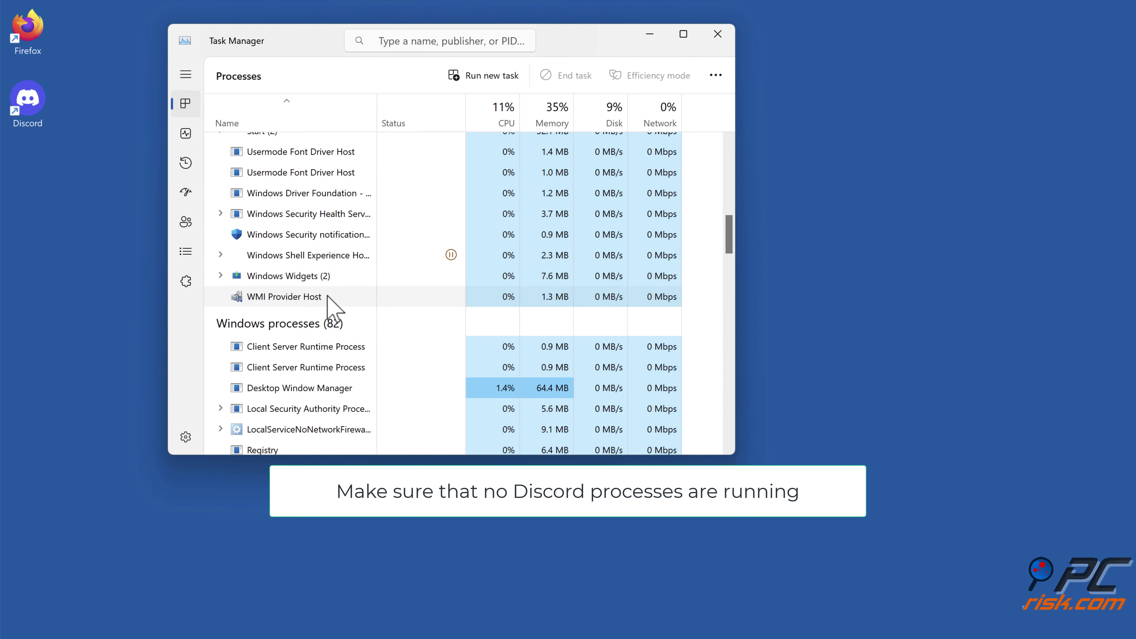
scroll(333, 308, "up", 9)
scroll(331, 306, "up", 2)
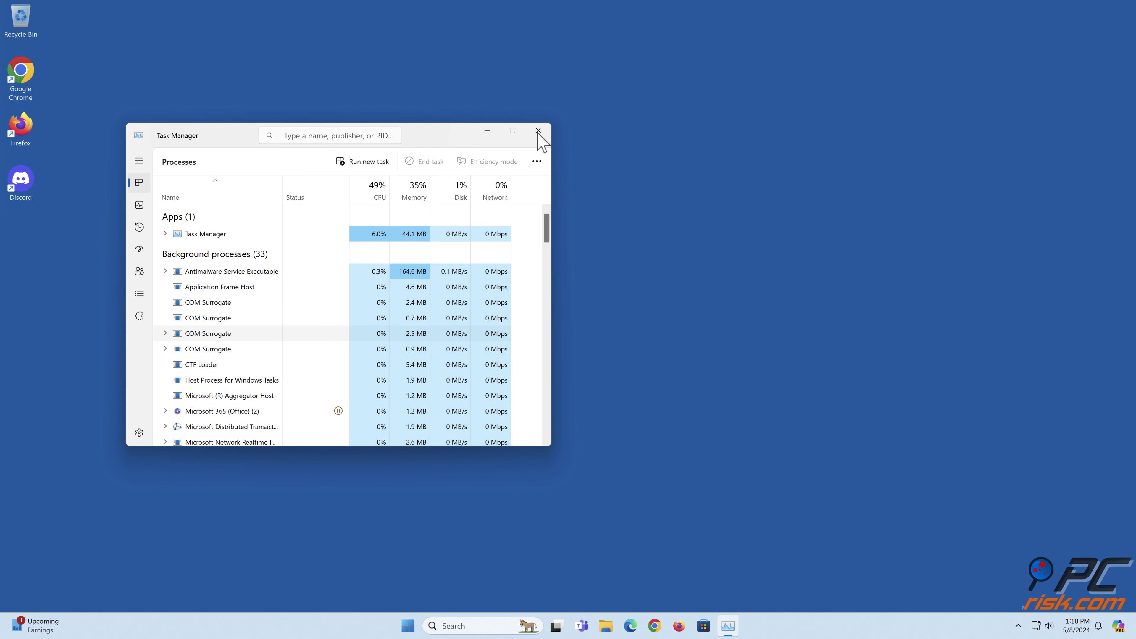
Close Task Manager, relaunch Discord from its desktop icon, then close the Discord window.
left_click(537, 132)
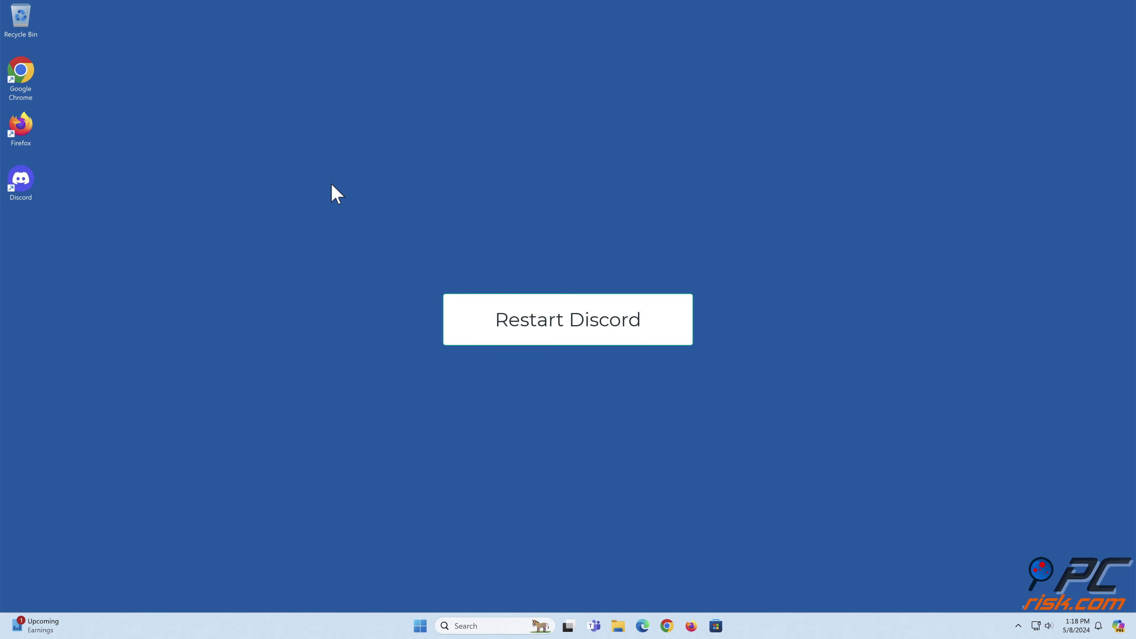
double_click(19, 201)
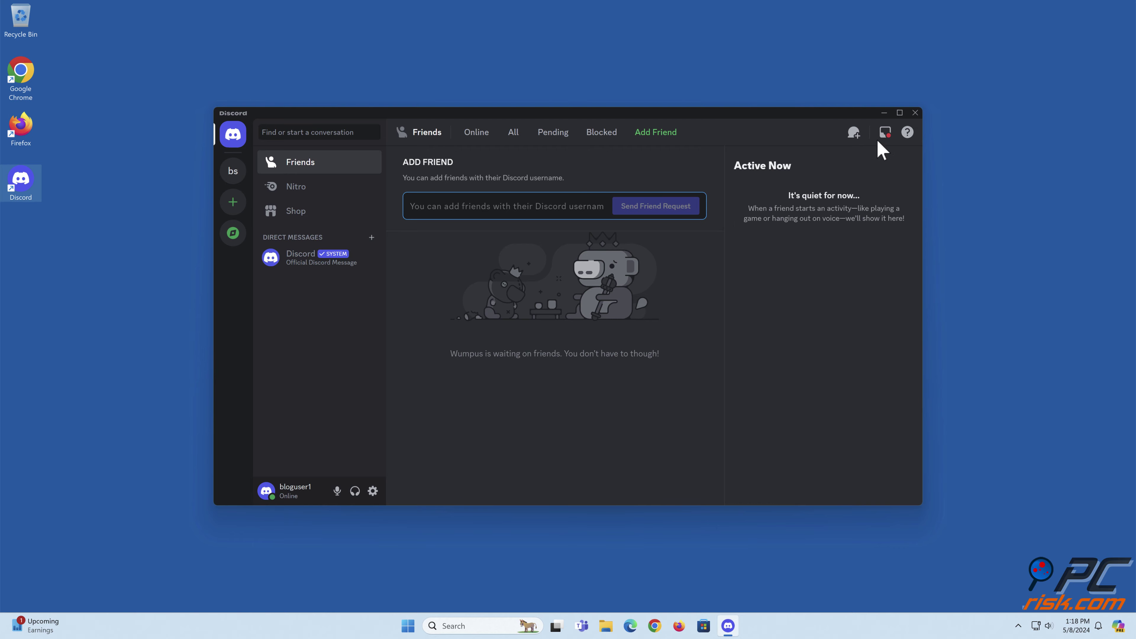
left_click(915, 112)
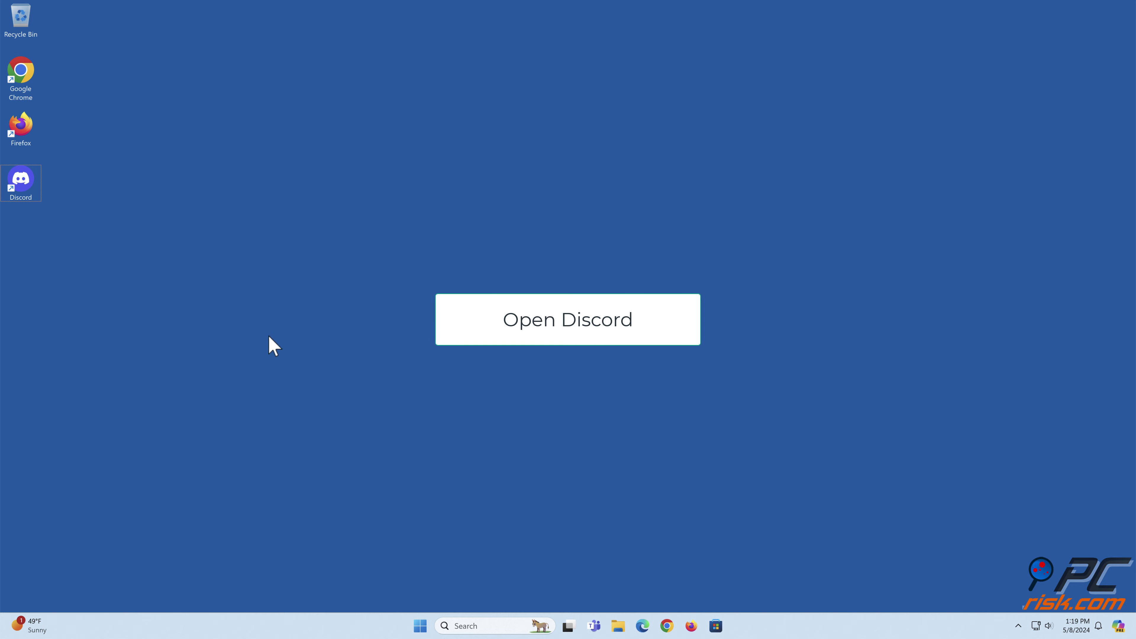
Relaunch Discord and turn off Hardware Acceleration in Advanced settings, confirming with Okay.
double_click(25, 198)
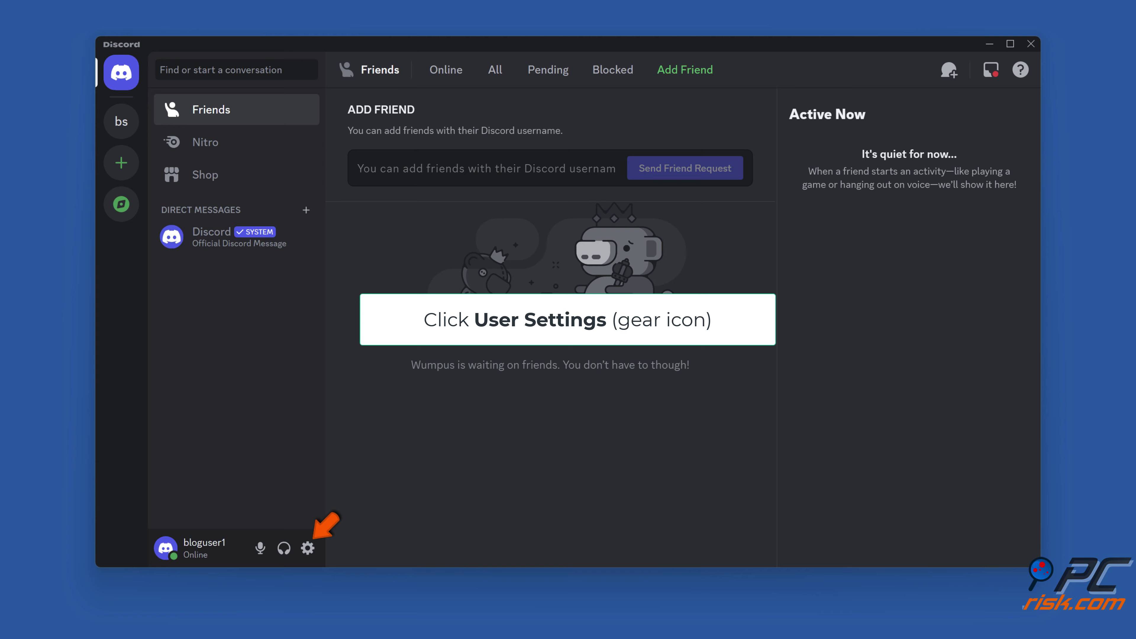
left_click(308, 550)
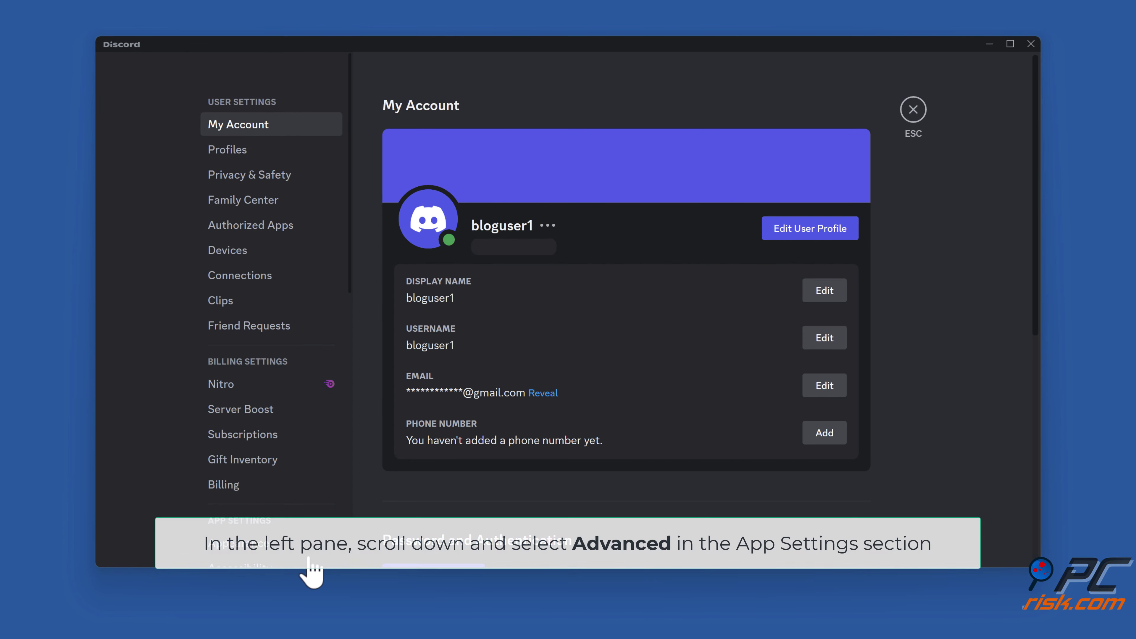
scroll(288, 392, "down", 7)
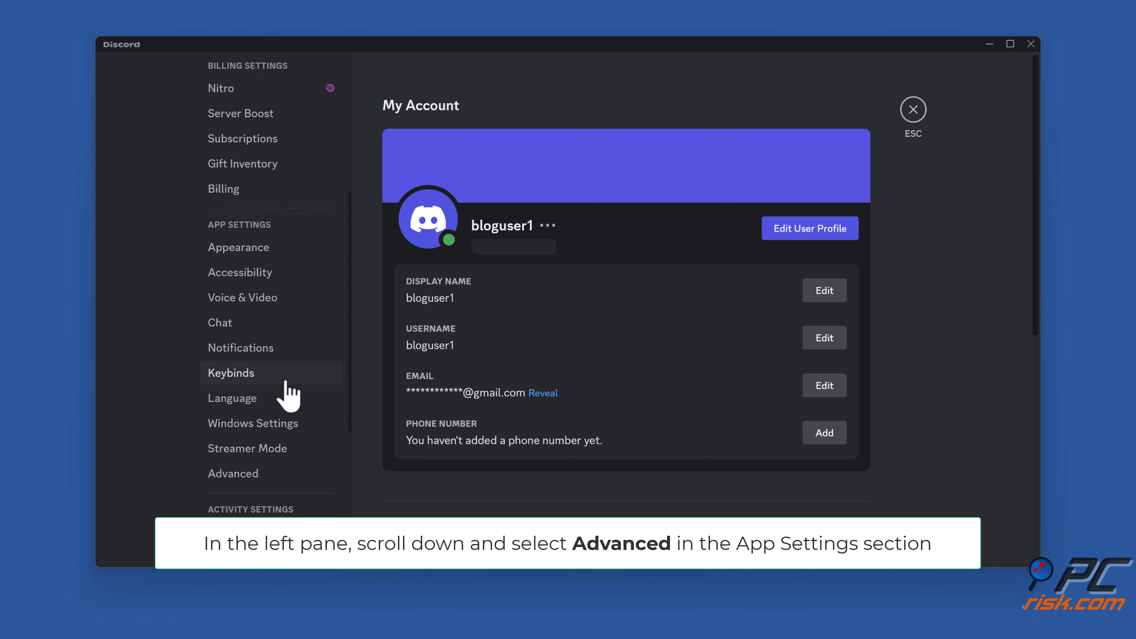
scroll(288, 392, "down", 5)
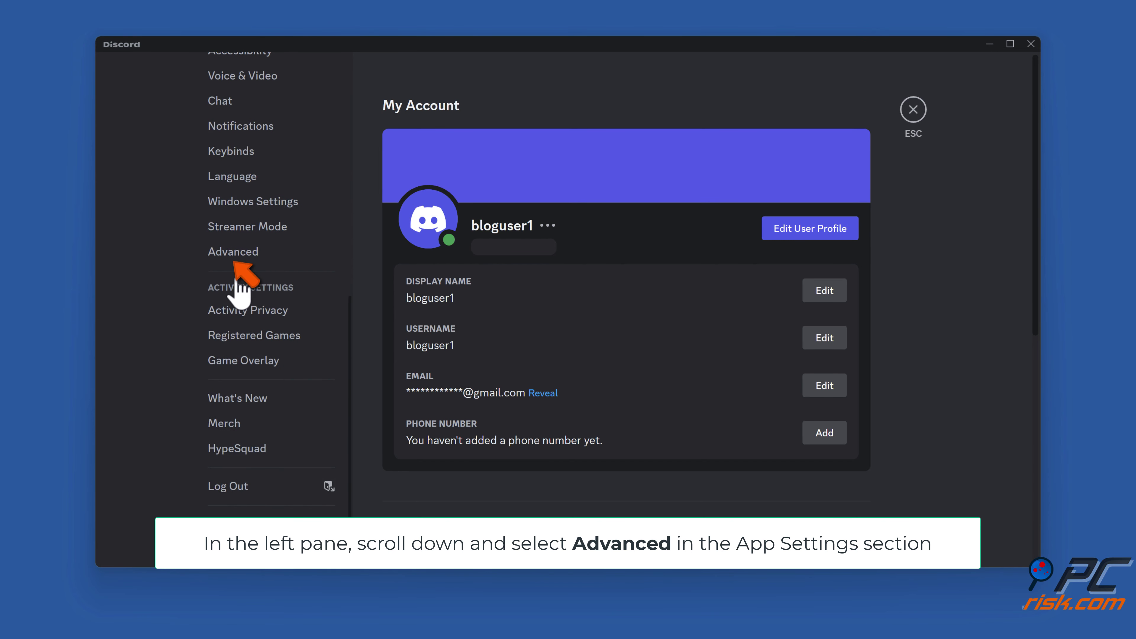
left_click(234, 256)
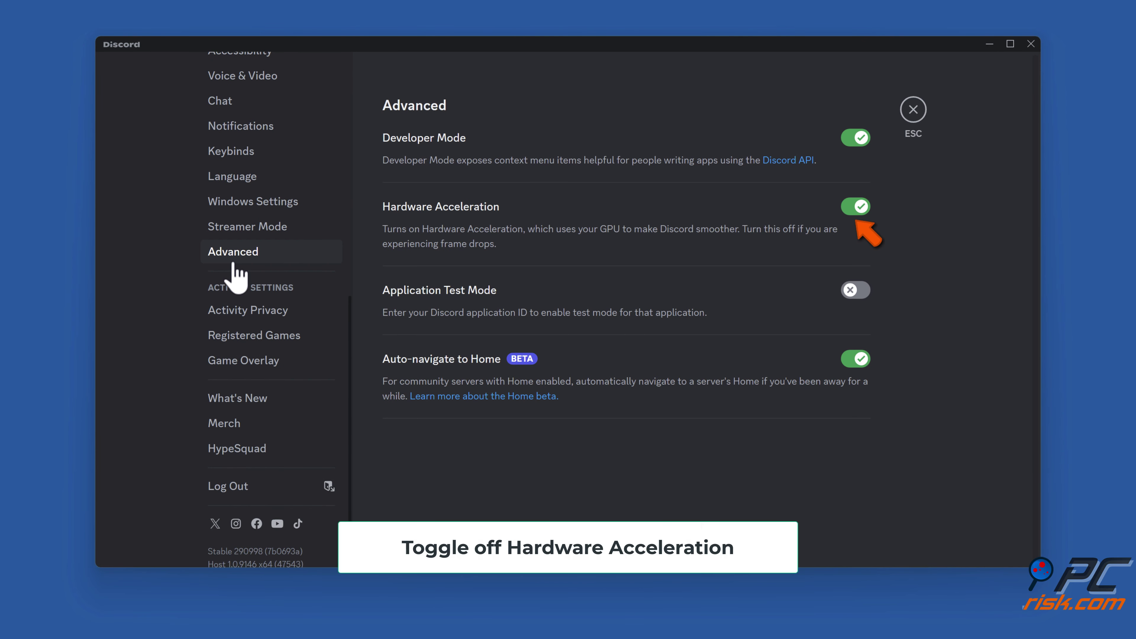
left_click(857, 210)
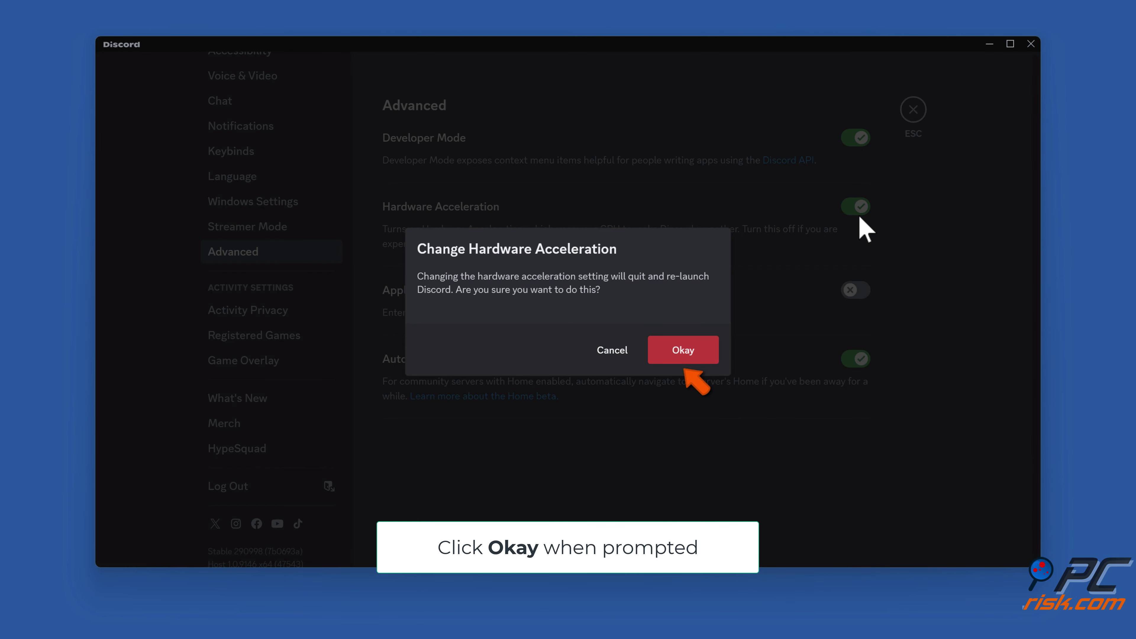
left_click(684, 359)
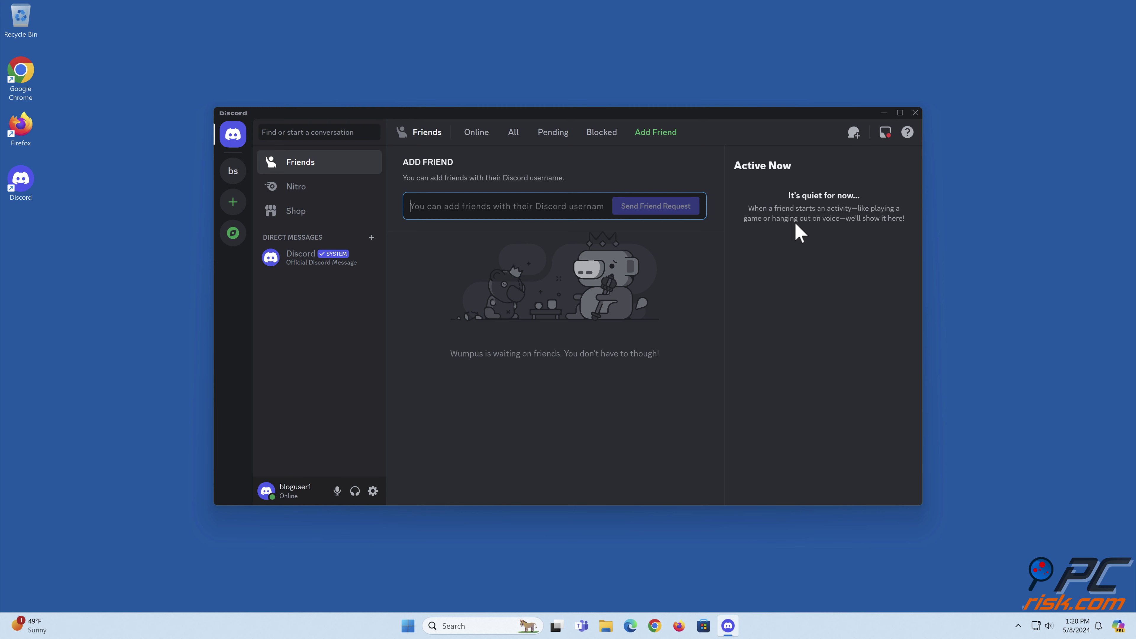
Close and relaunch Discord, then set the Voice & Video Audio Subsystem to Legacy.
left_click(913, 112)
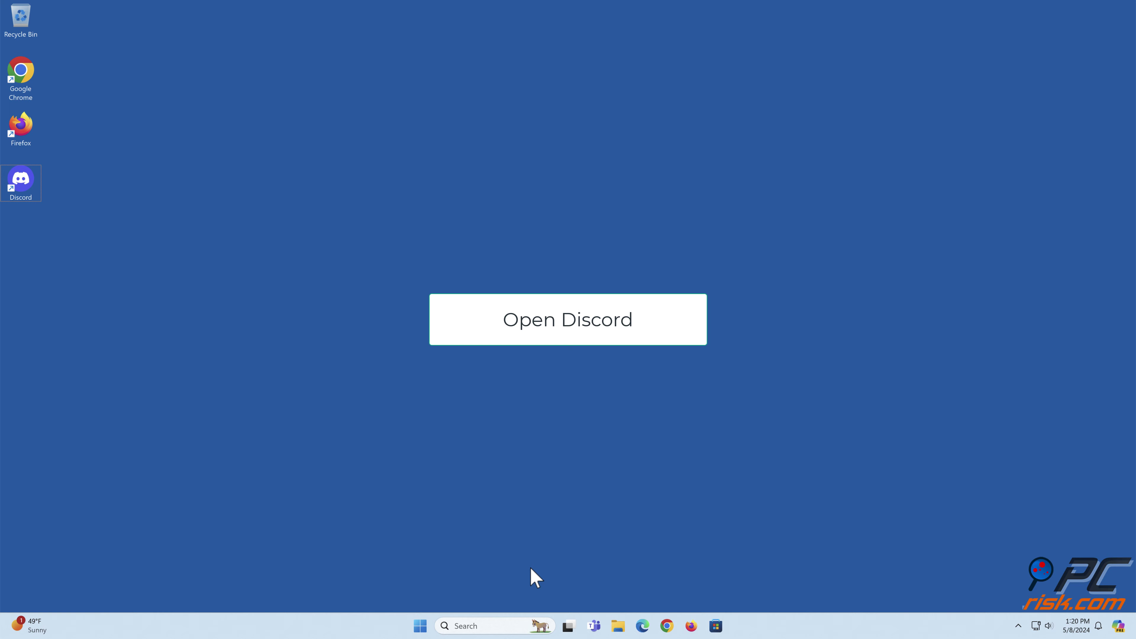
double_click(26, 195)
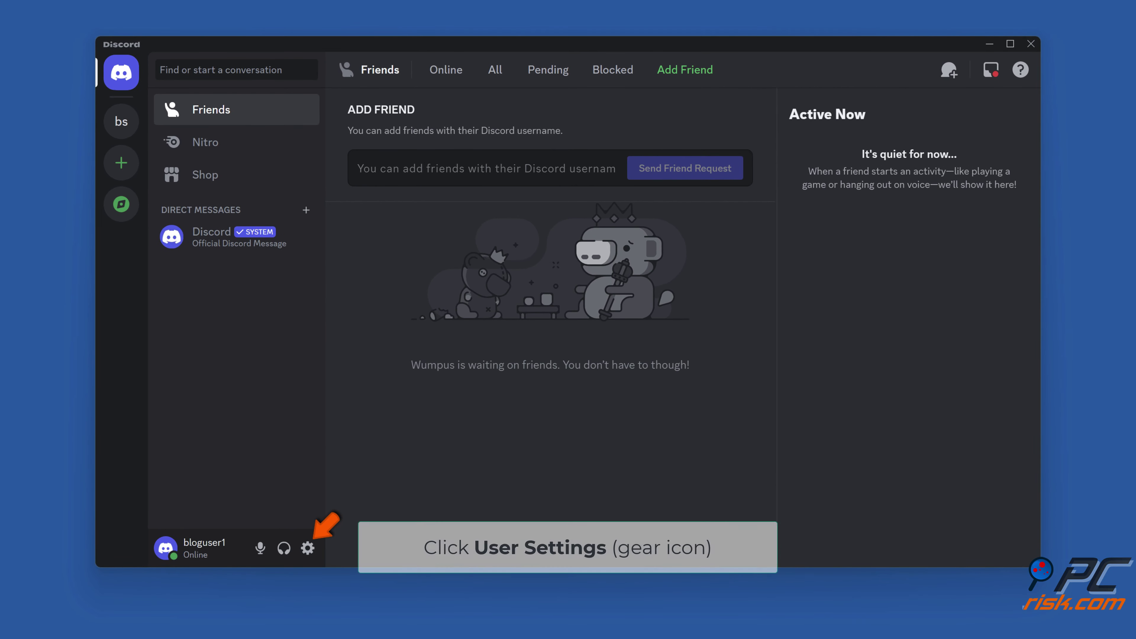
left_click(308, 548)
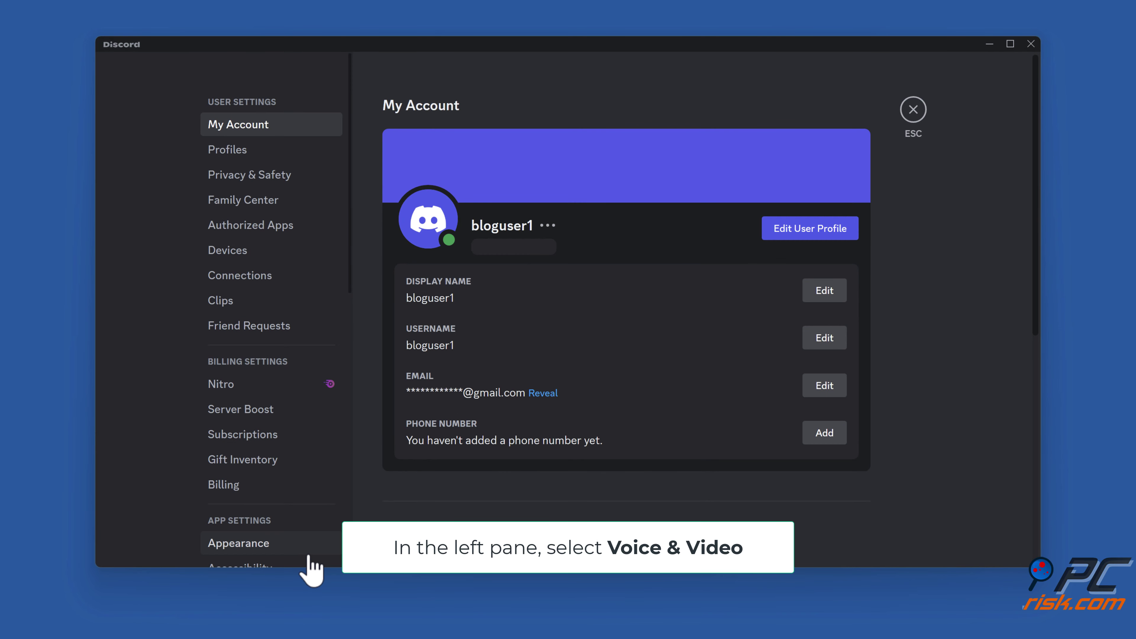
scroll(269, 289, "down", 5)
scroll(265, 277, "down", 5)
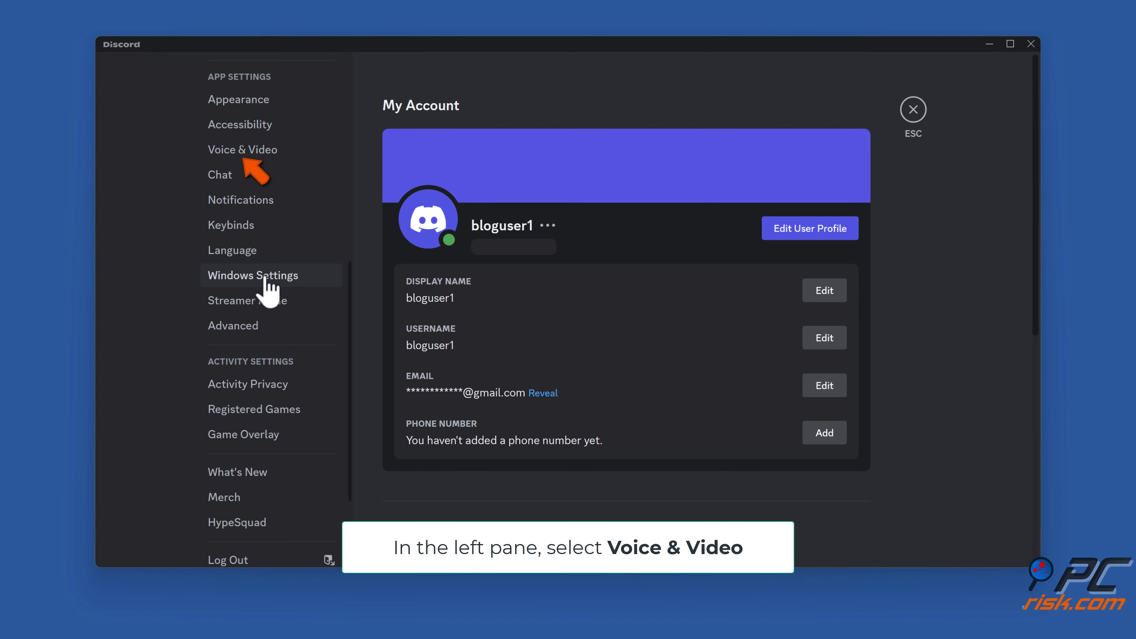
left_click(246, 156)
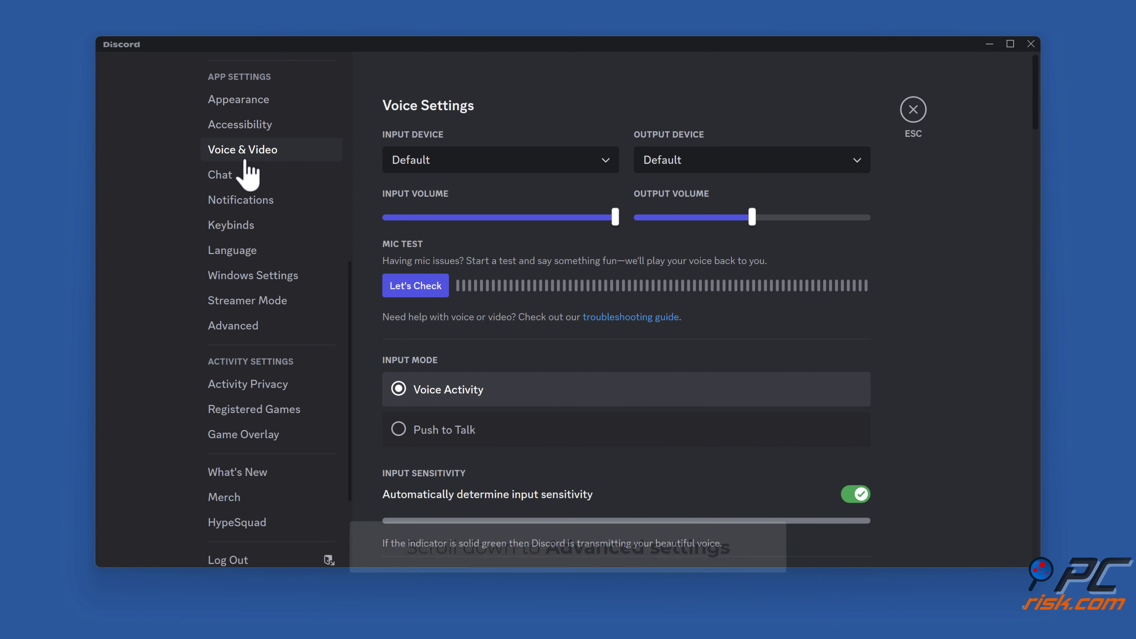
scroll(878, 280, "down", 6)
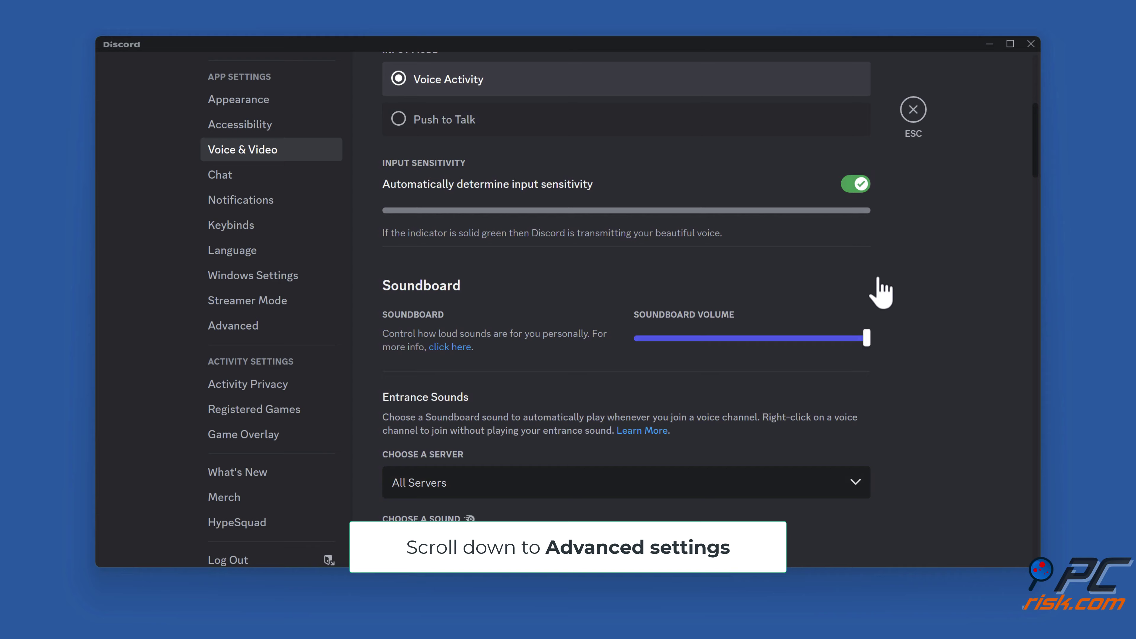
scroll(878, 293, "down", 20)
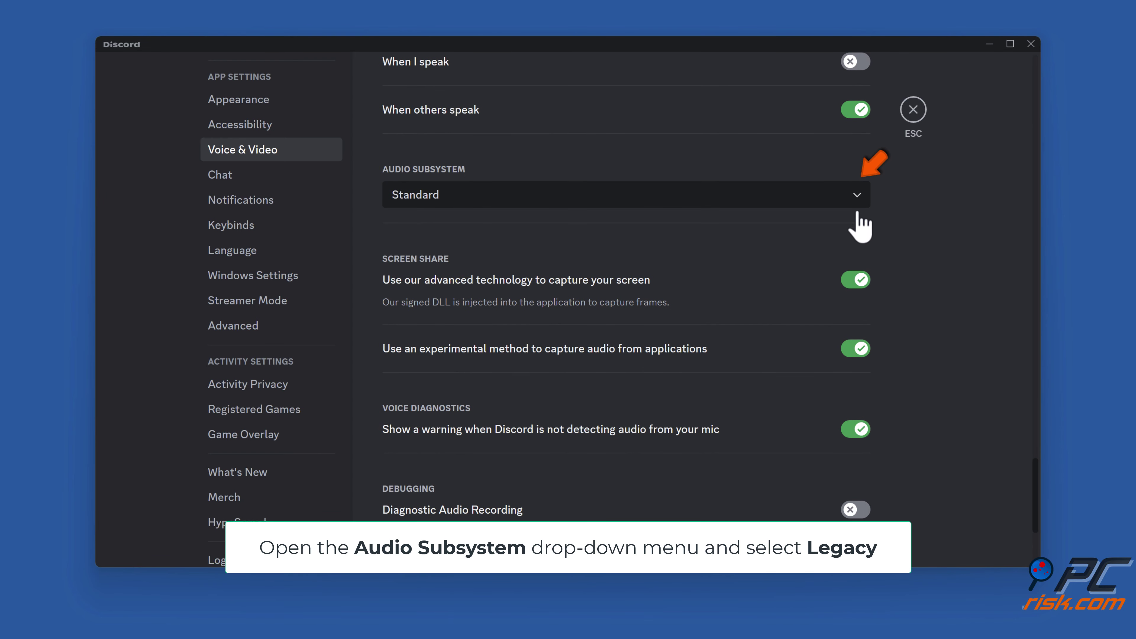
left_click(857, 201)
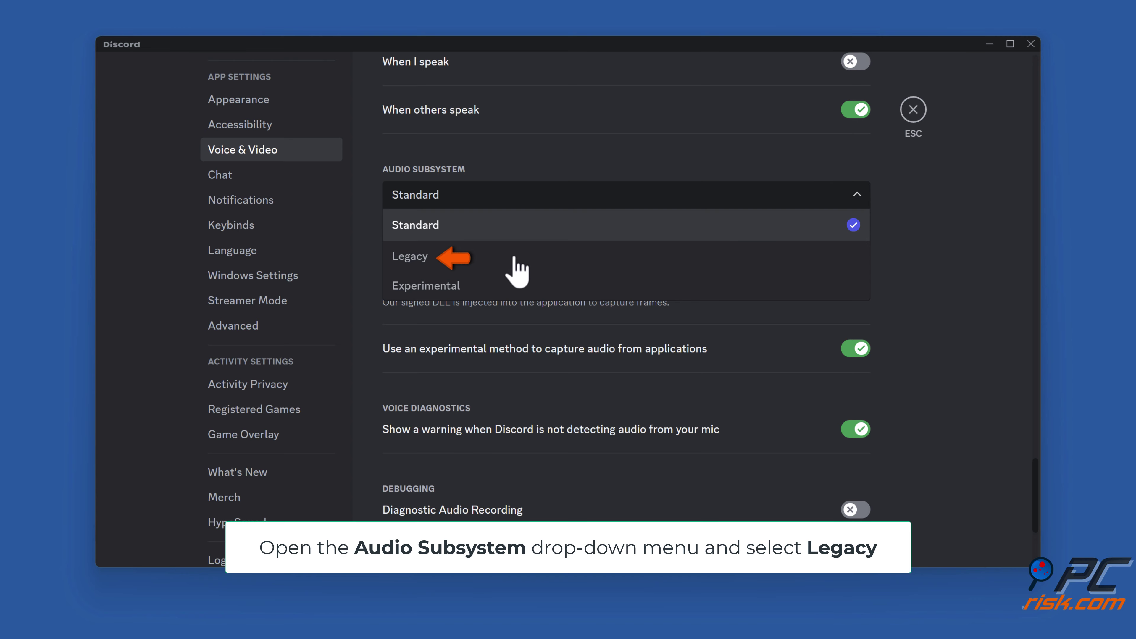
left_click(429, 267)
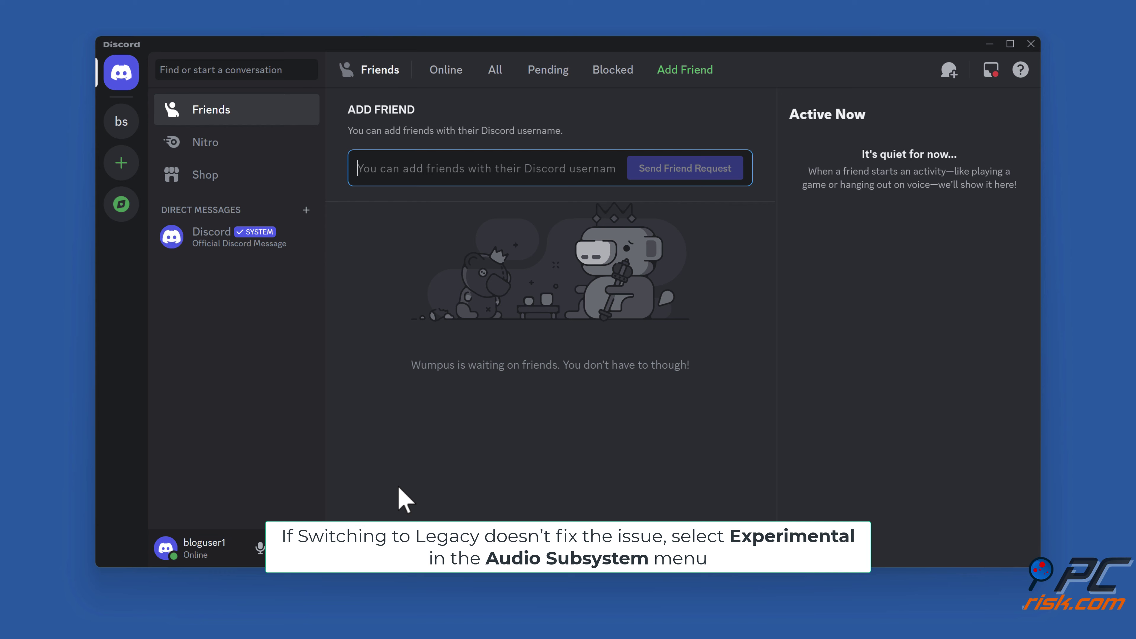
Change the Voice & Video Audio Subsystem from Legacy to Experimental and confirm the restart.
left_click(315, 549)
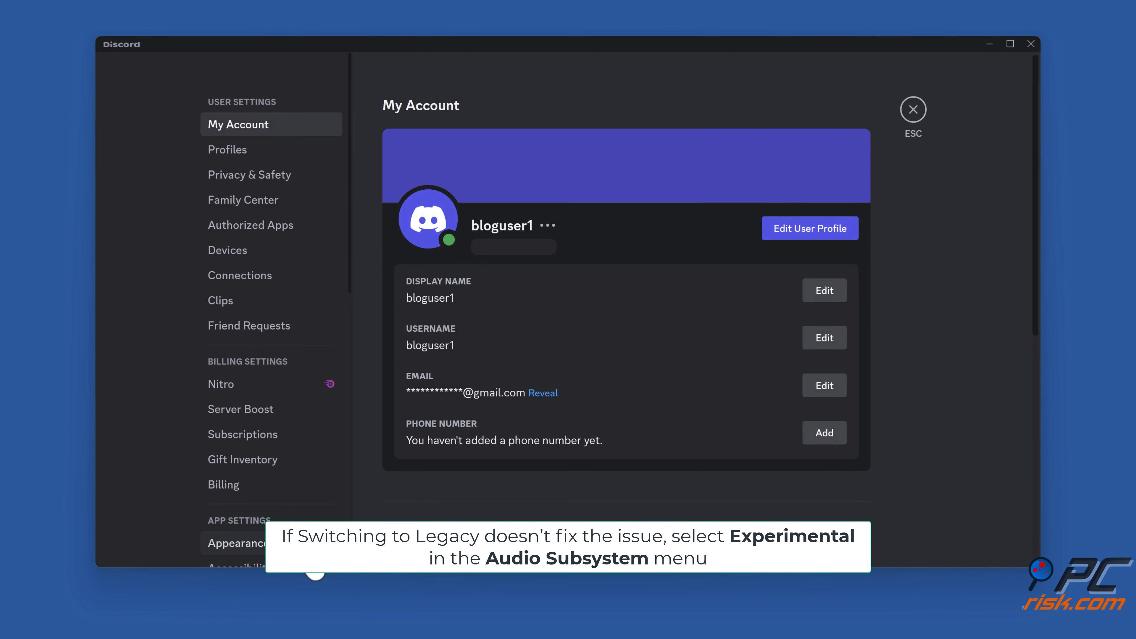
scroll(297, 467, "down", 10)
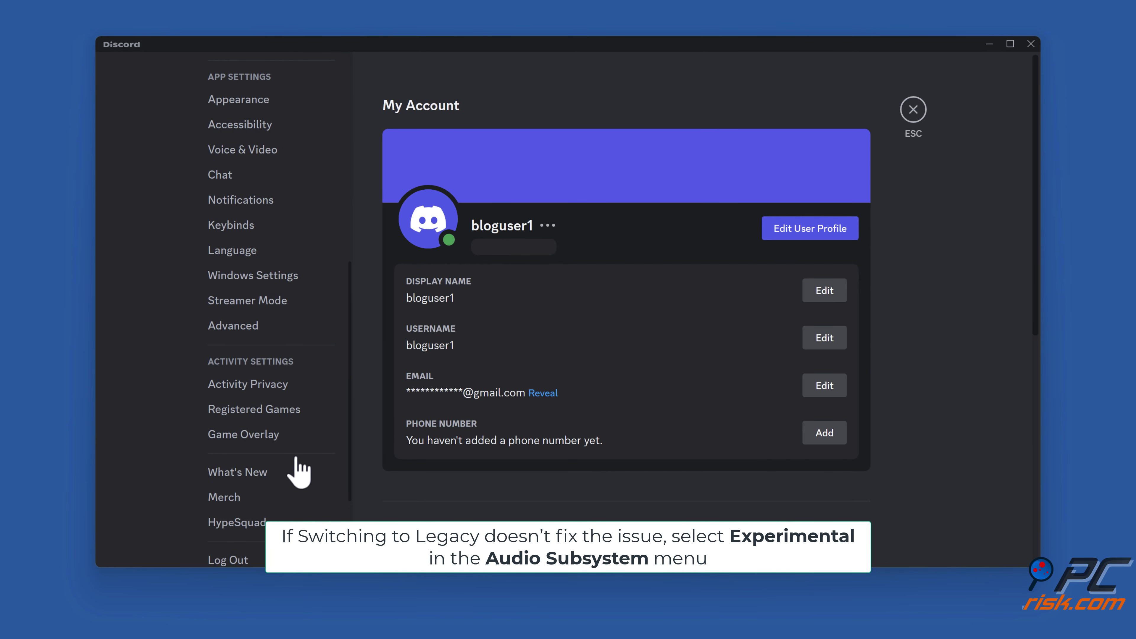
left_click(244, 152)
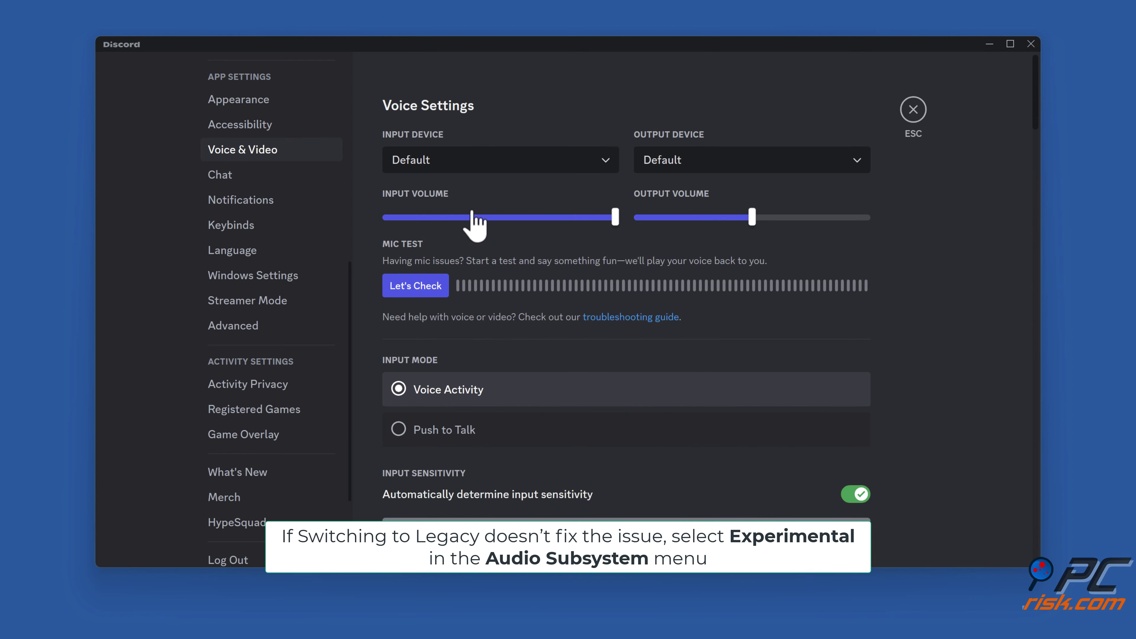
scroll(898, 273, "down", 20)
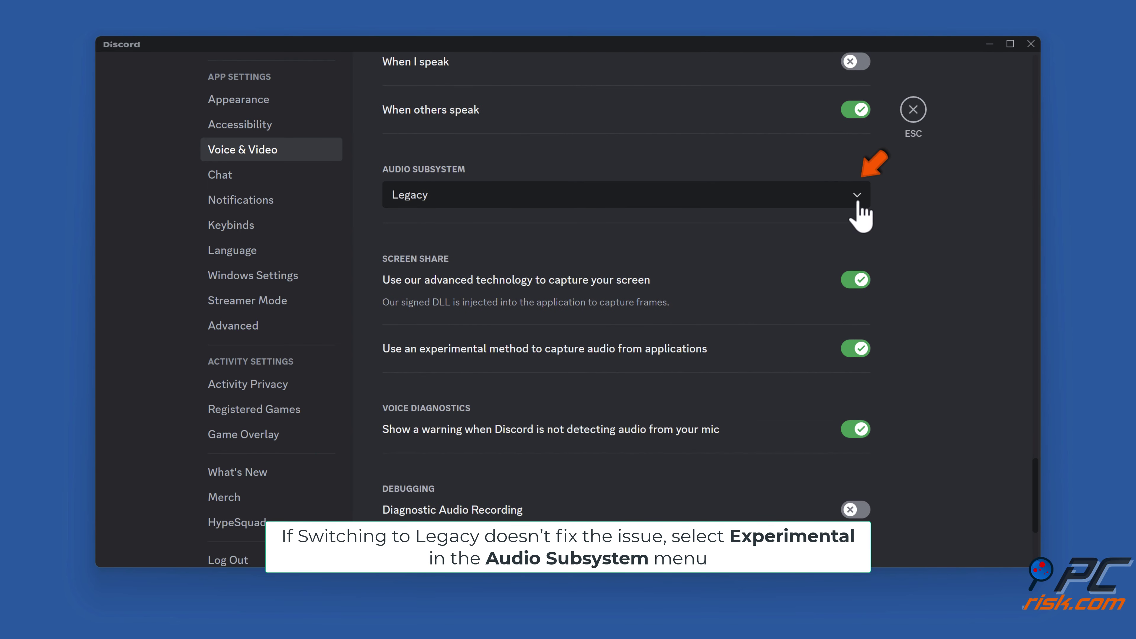
left_click(856, 198)
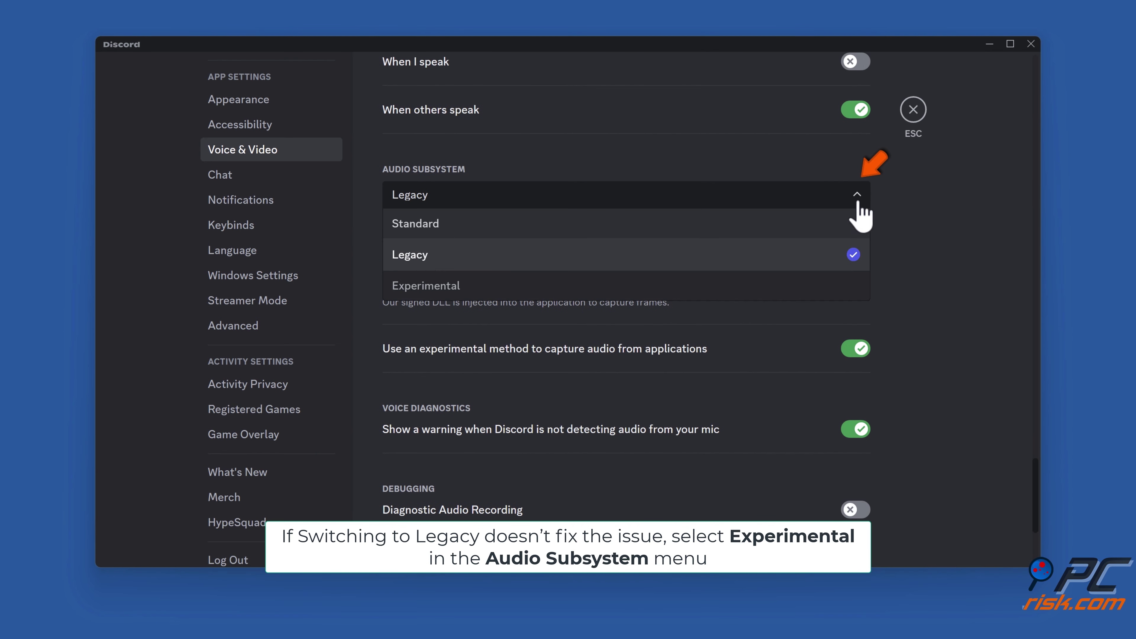
left_click(469, 287)
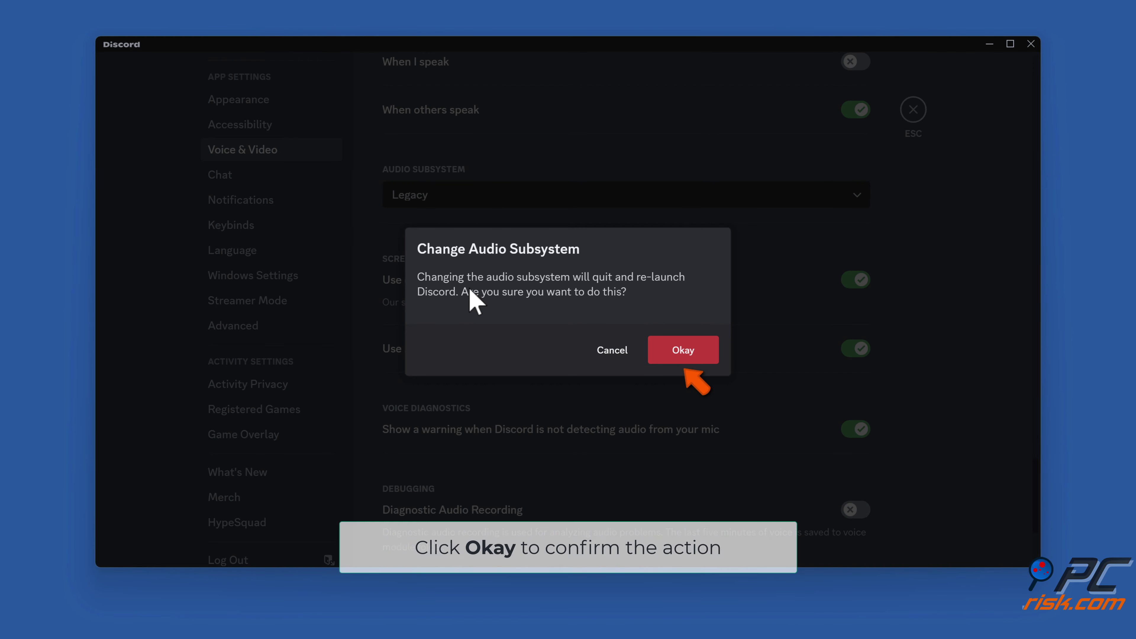
left_click(683, 356)
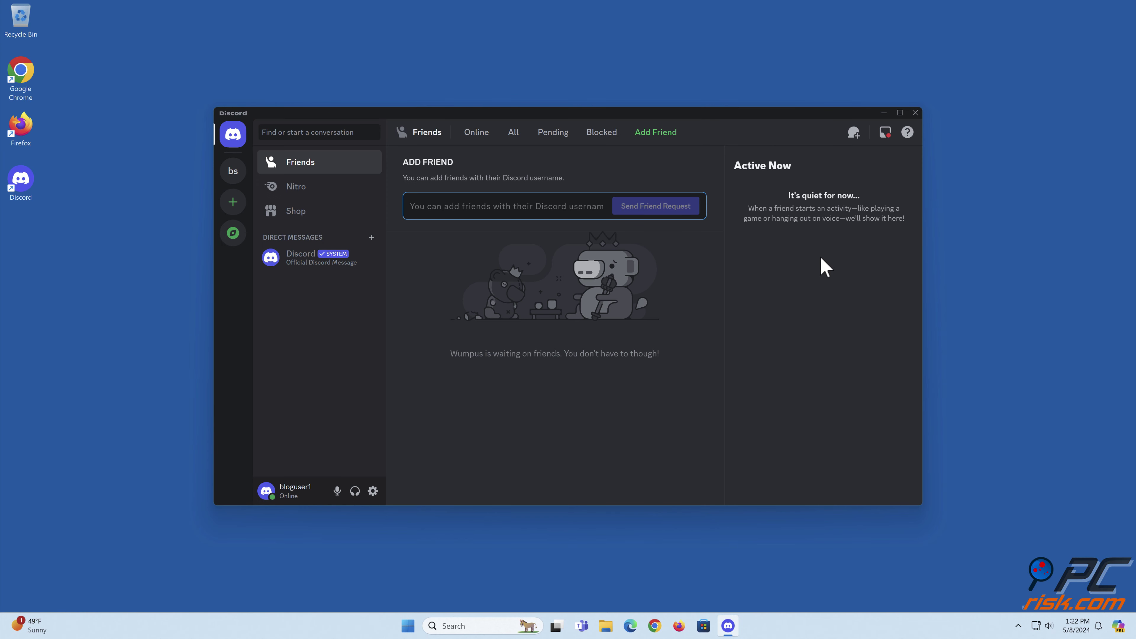
Close Discord, relaunch it from the desktop shortcut, and open User Settings.
left_click(916, 114)
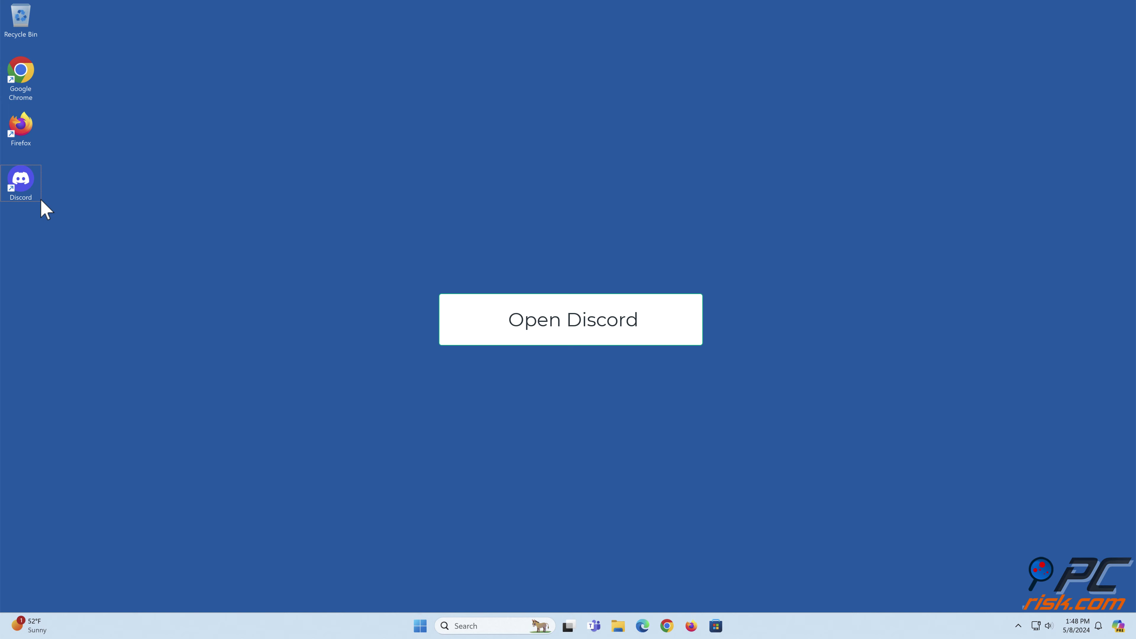
double_click(26, 190)
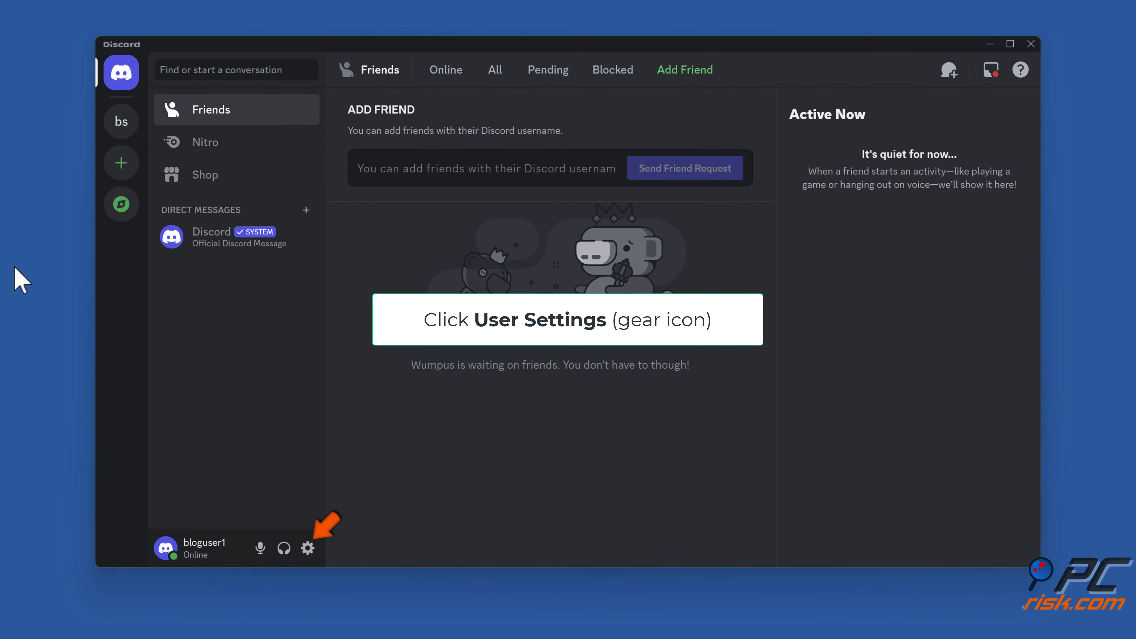
left_click(307, 551)
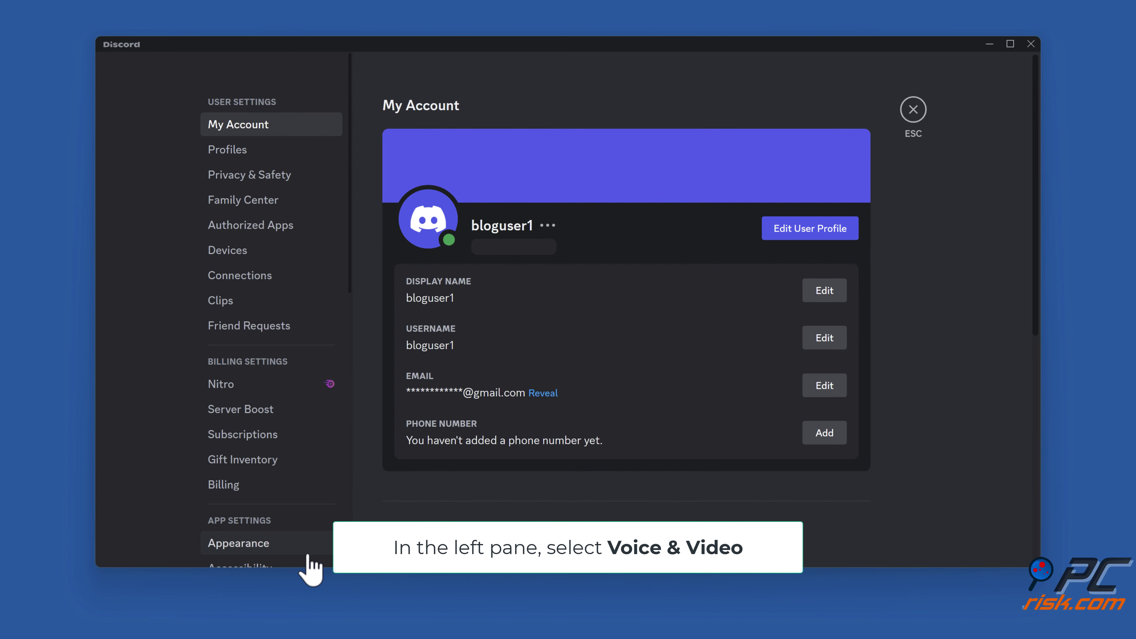
scroll(264, 307, "down", 8)
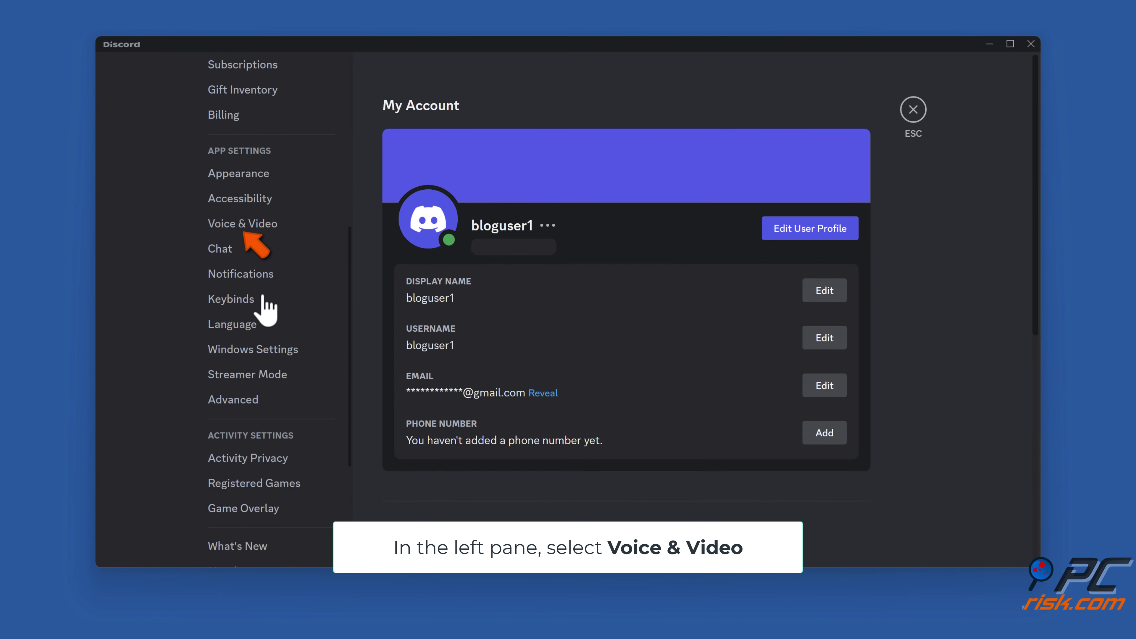
Under Voice & Video Advanced, switch off OpenH264 Video Codec, Hardware Acceleration and Echo Cancellation.
left_click(244, 226)
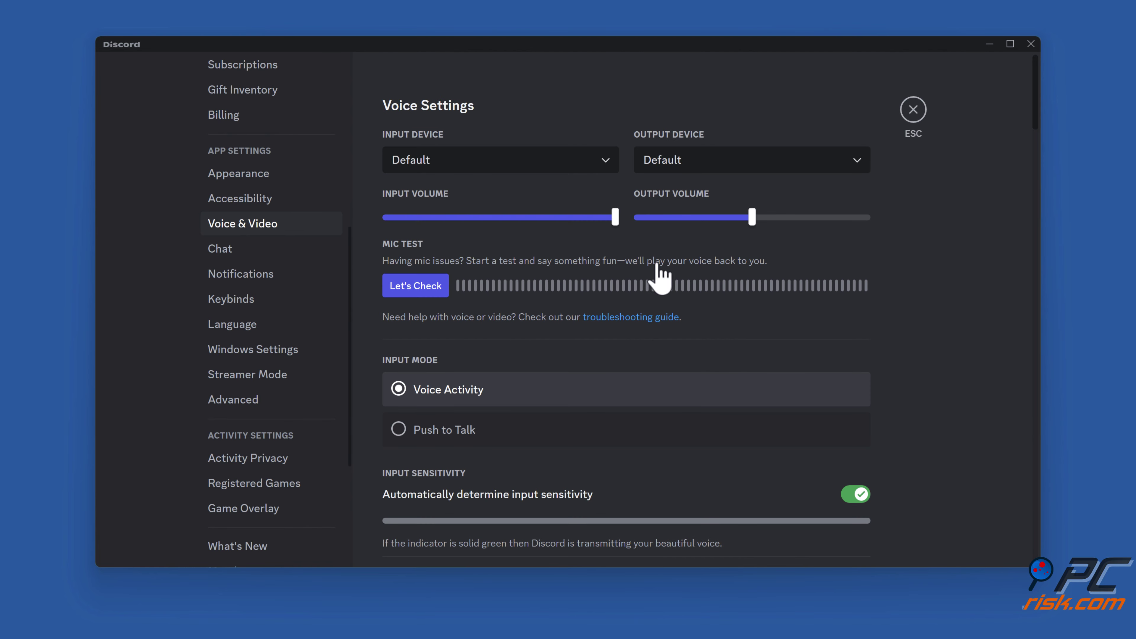
scroll(905, 273, "down", 15)
scroll(908, 275, "down", 10)
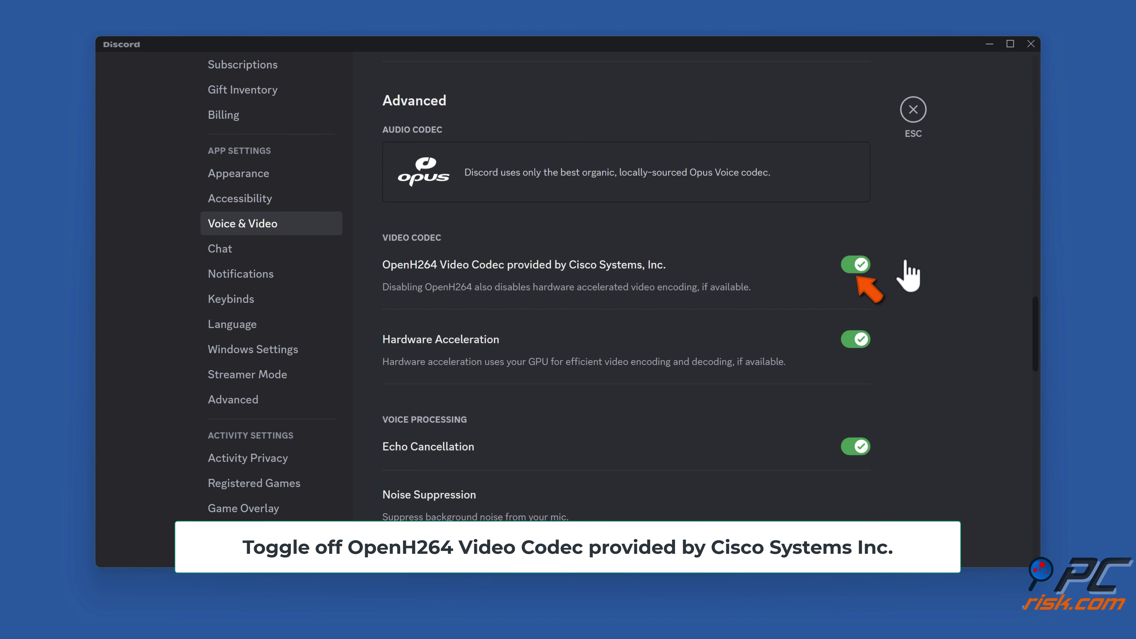
left_click(856, 265)
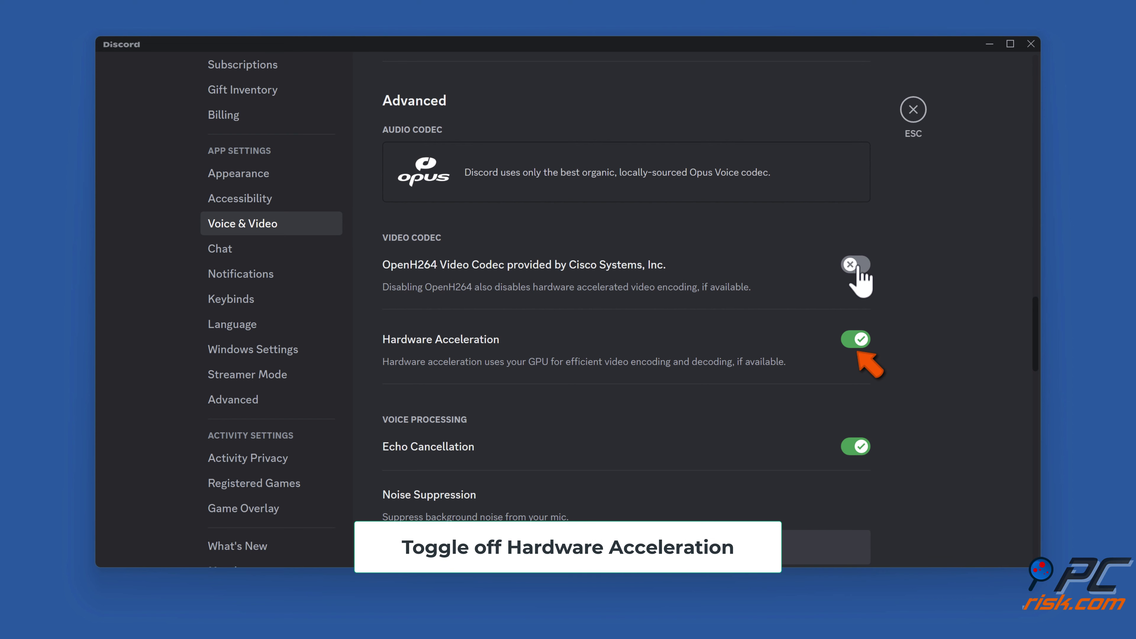
left_click(854, 346)
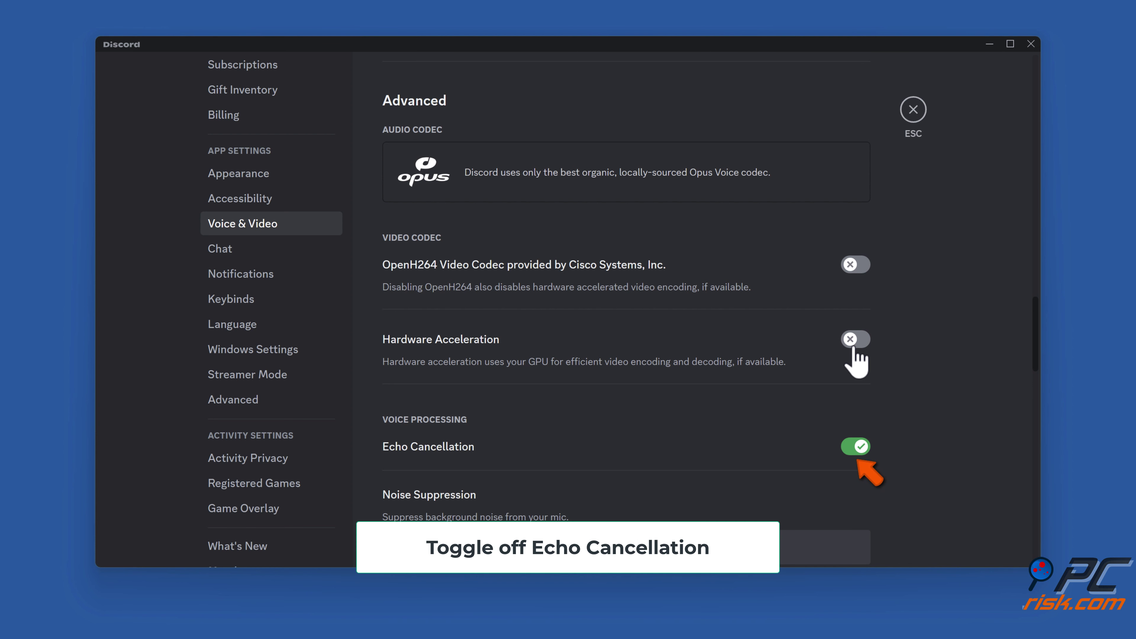
left_click(858, 450)
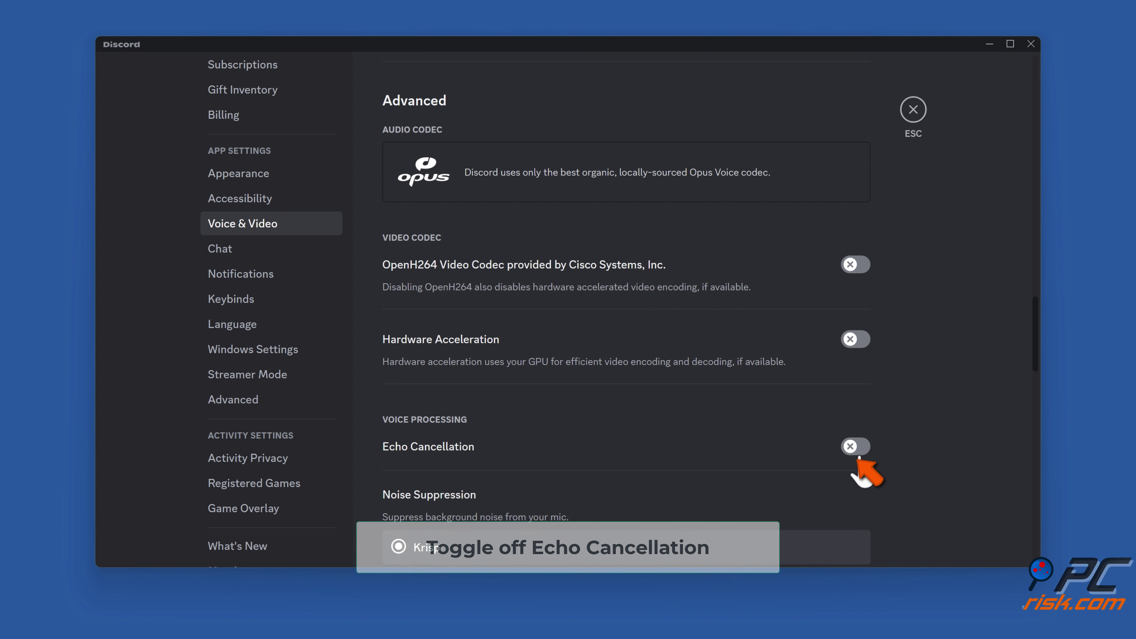
Select None for Noise Suppression and switch off the Automatic Gain Control toggle.
scroll(930, 355, "down", 5)
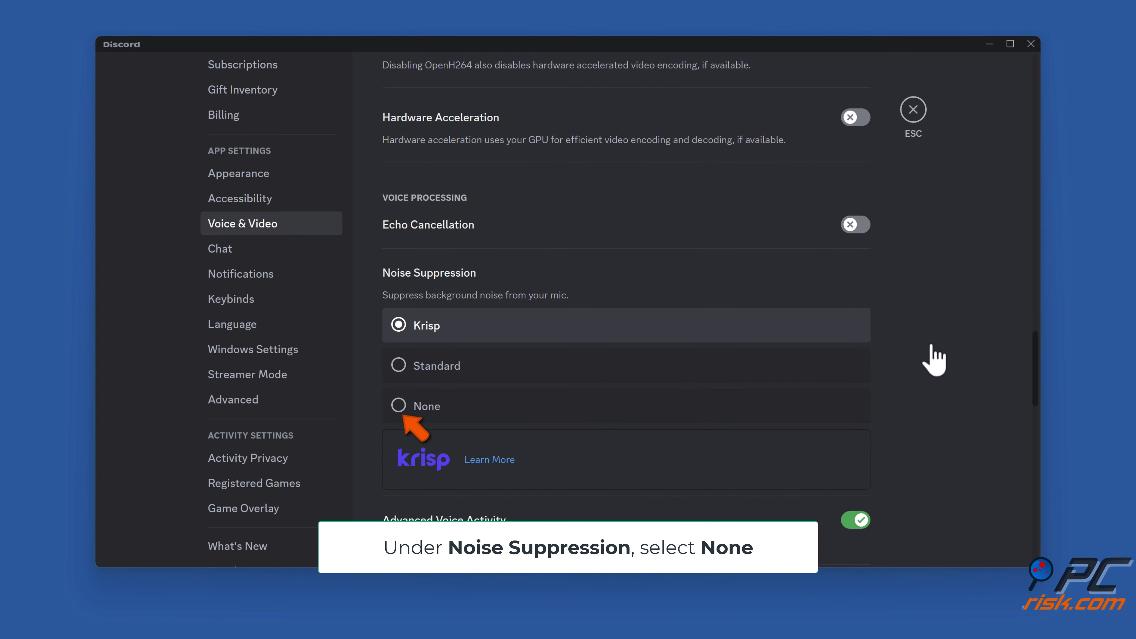
left_click(400, 408)
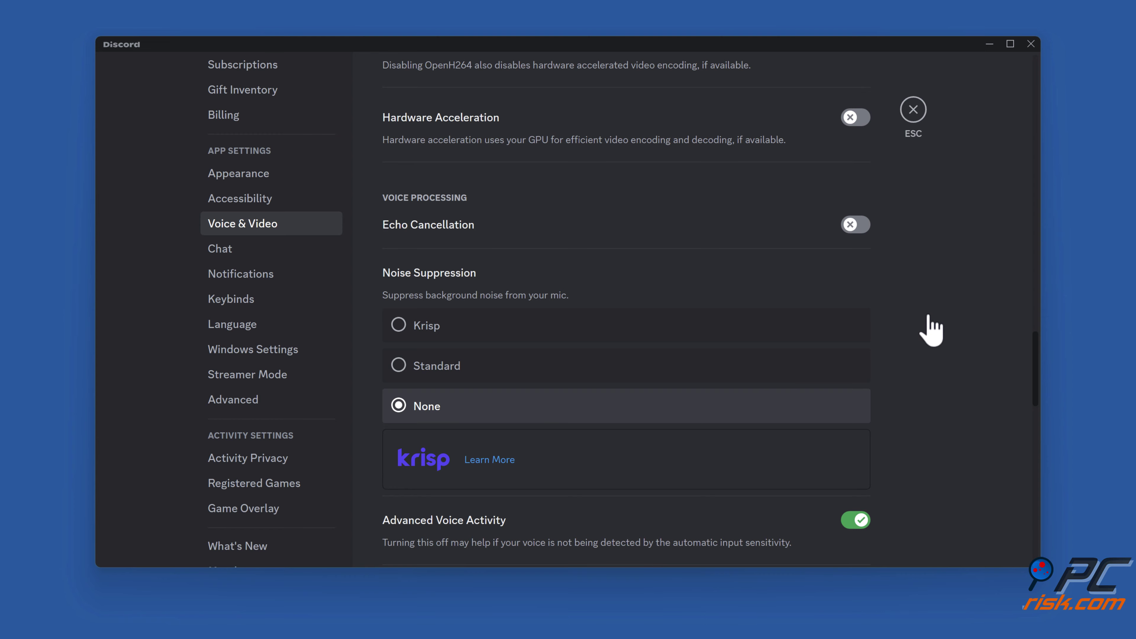
scroll(931, 331, "down", 5)
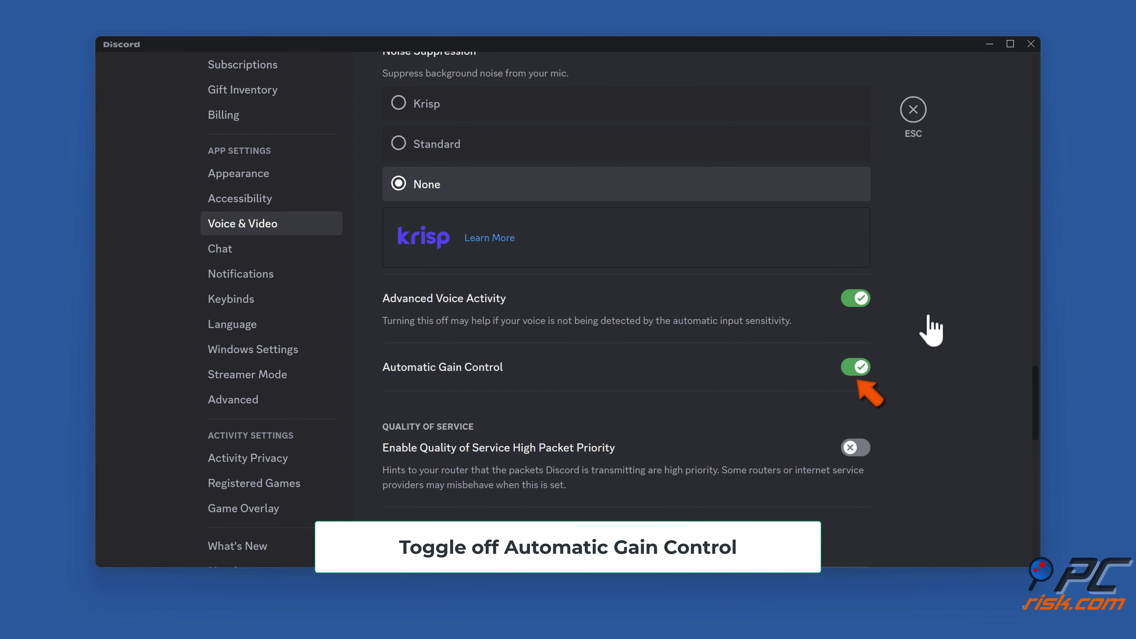
left_click(859, 371)
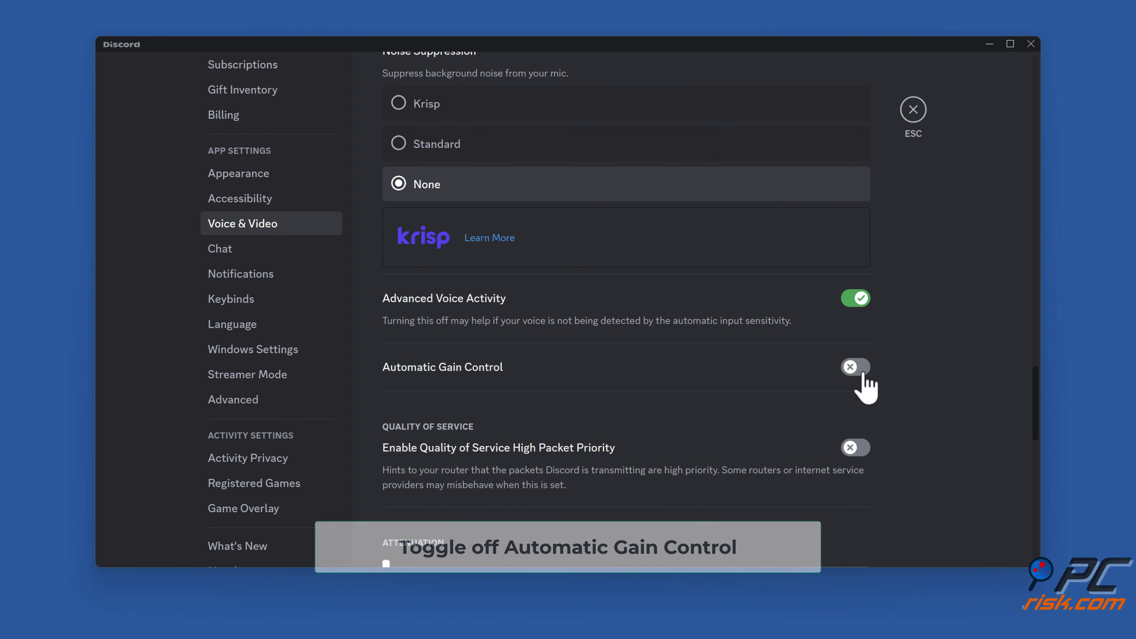
scroll(941, 353, "down", 10)
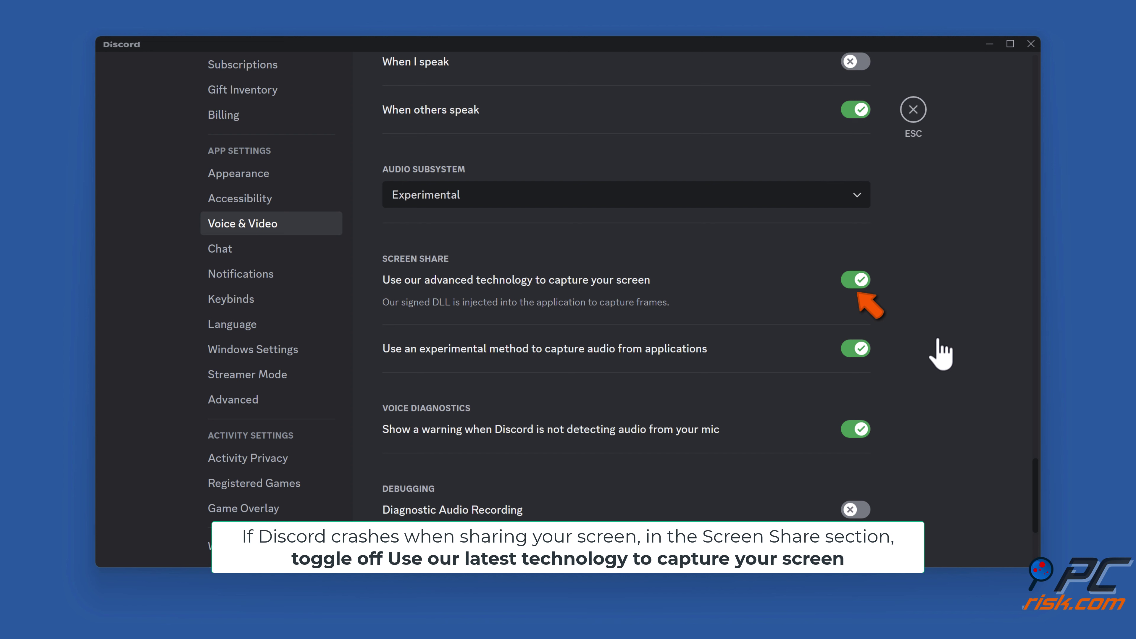
Disable advanced screen capture and experimental application audio capture, then exit settings and close Discord.
left_click(854, 287)
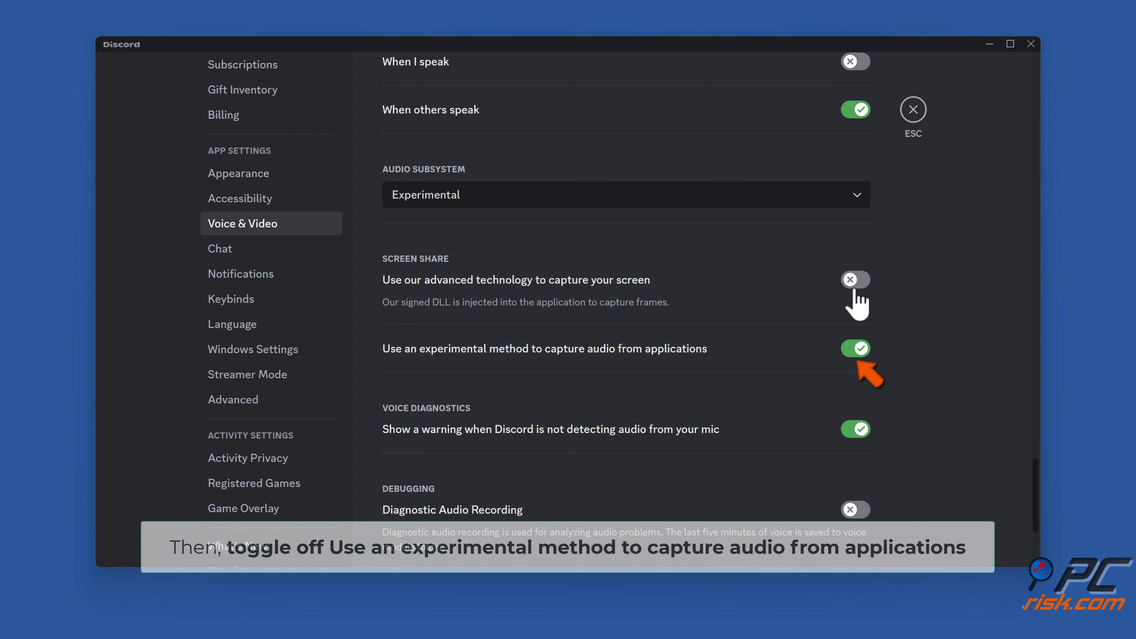
left_click(856, 355)
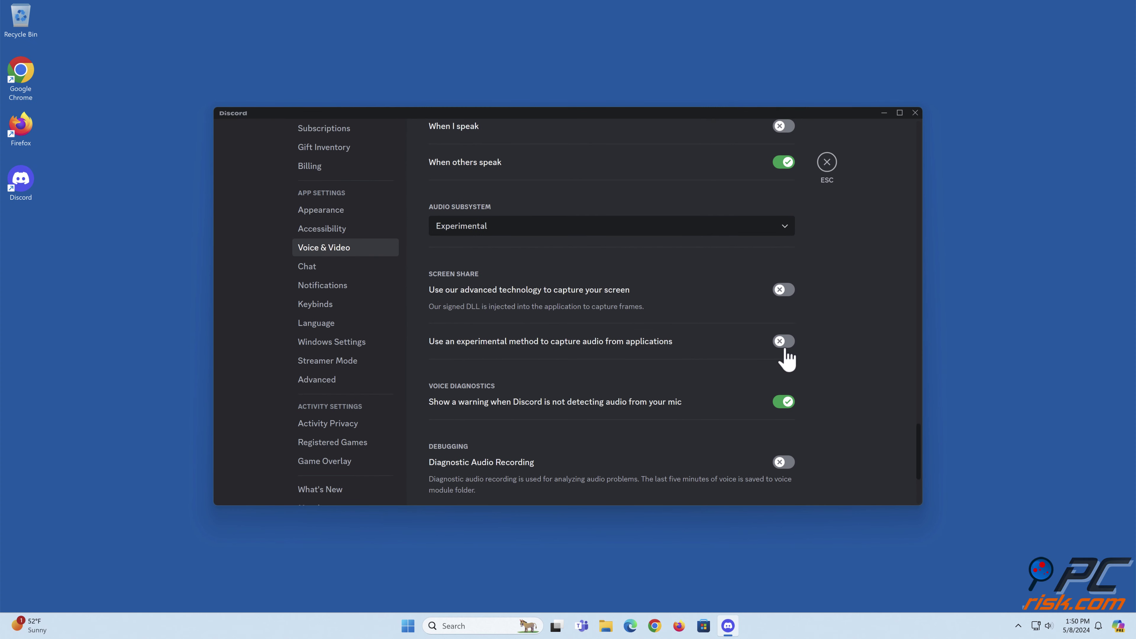
left_click(826, 163)
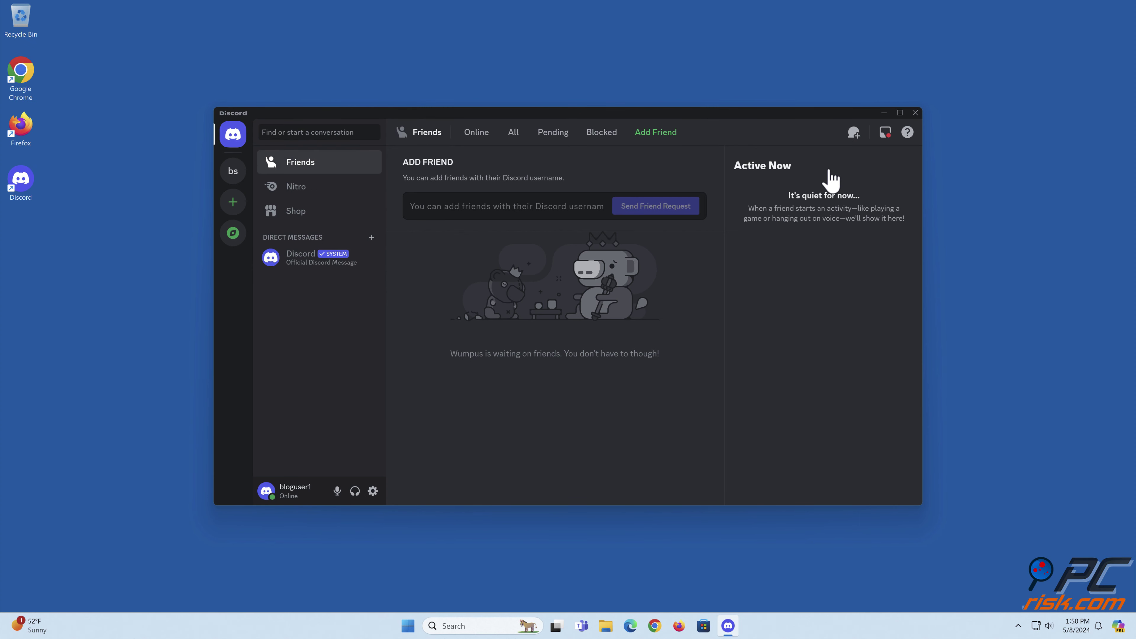
left_click(915, 113)
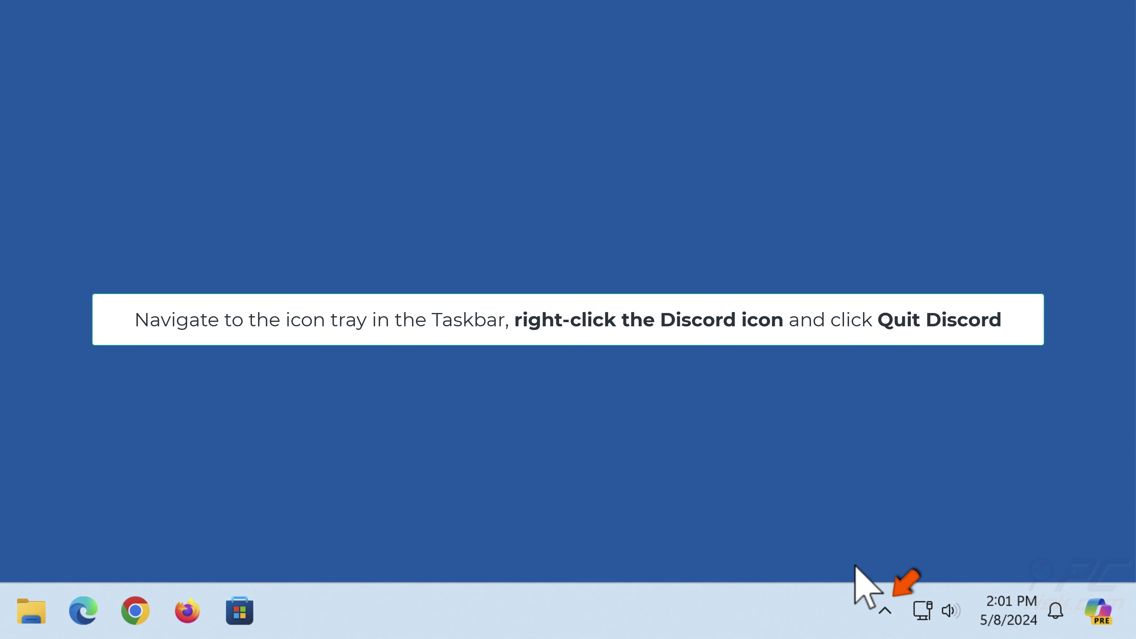
Quit Discord from its icon in the taskbar's hidden tray area.
left_click(886, 611)
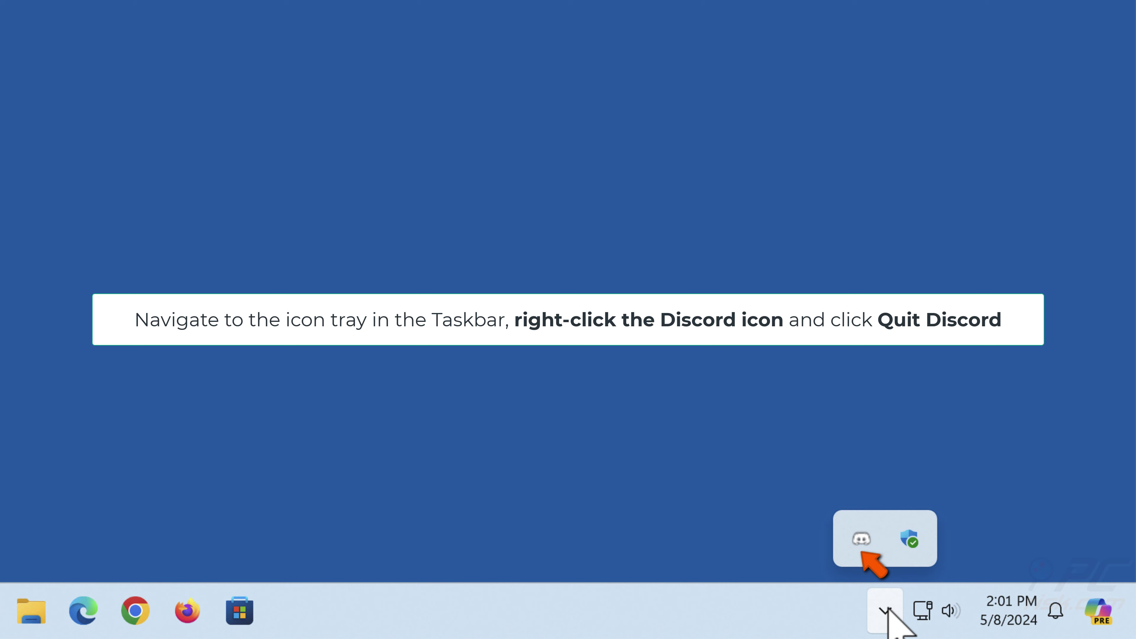
right_click(863, 541)
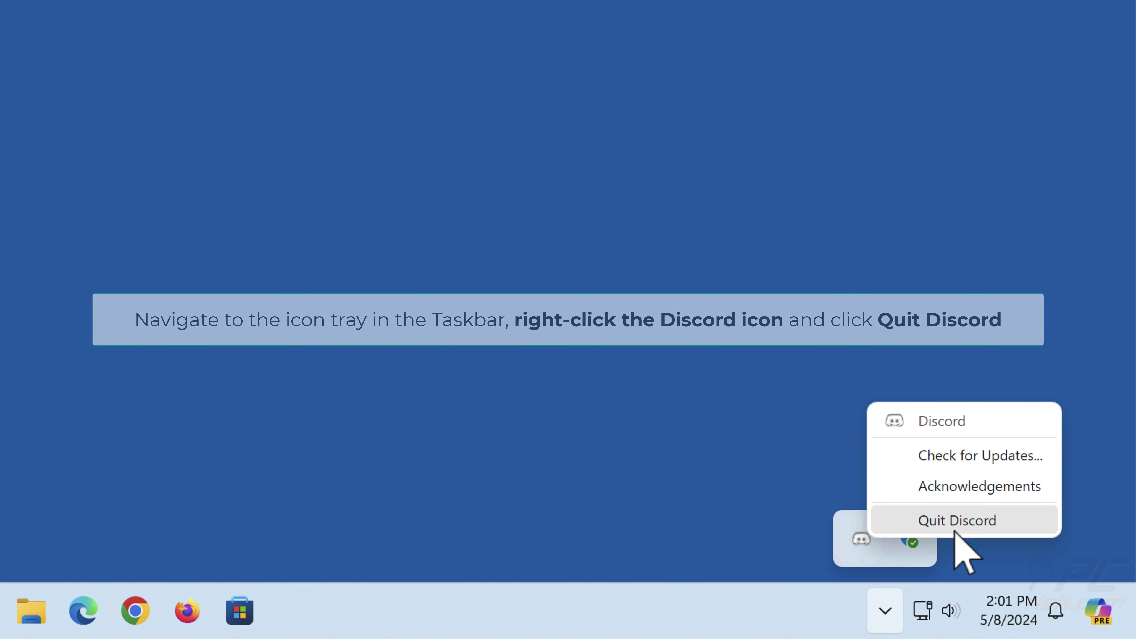
left_click(955, 532)
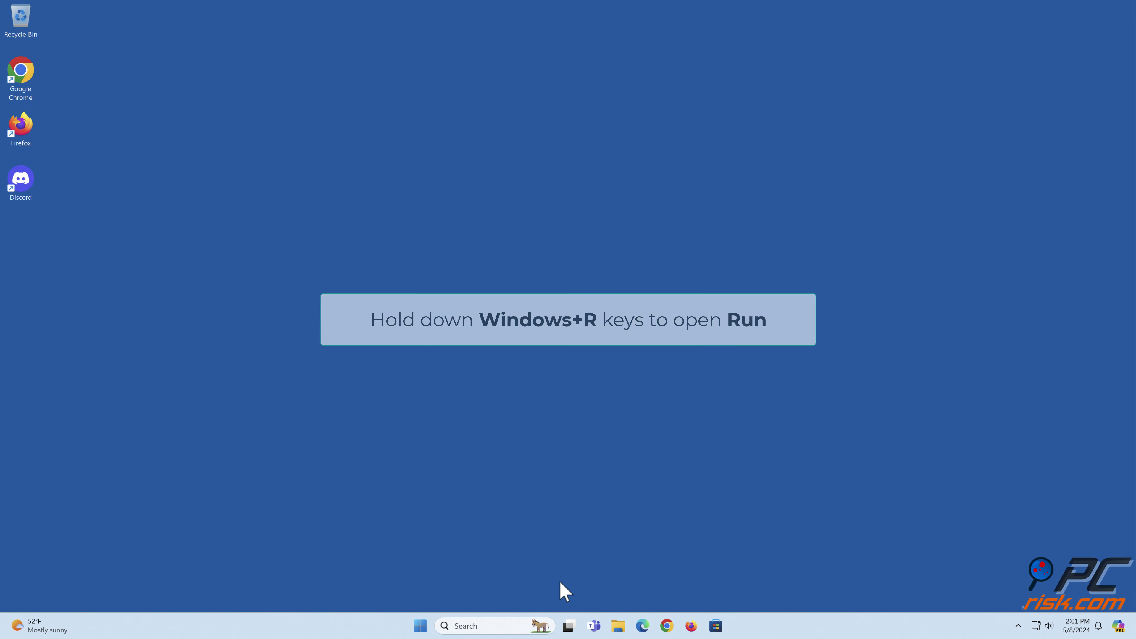
Open %appdata%/discord from the Run dialog to show Discord's Roaming folder.
key("super+r")
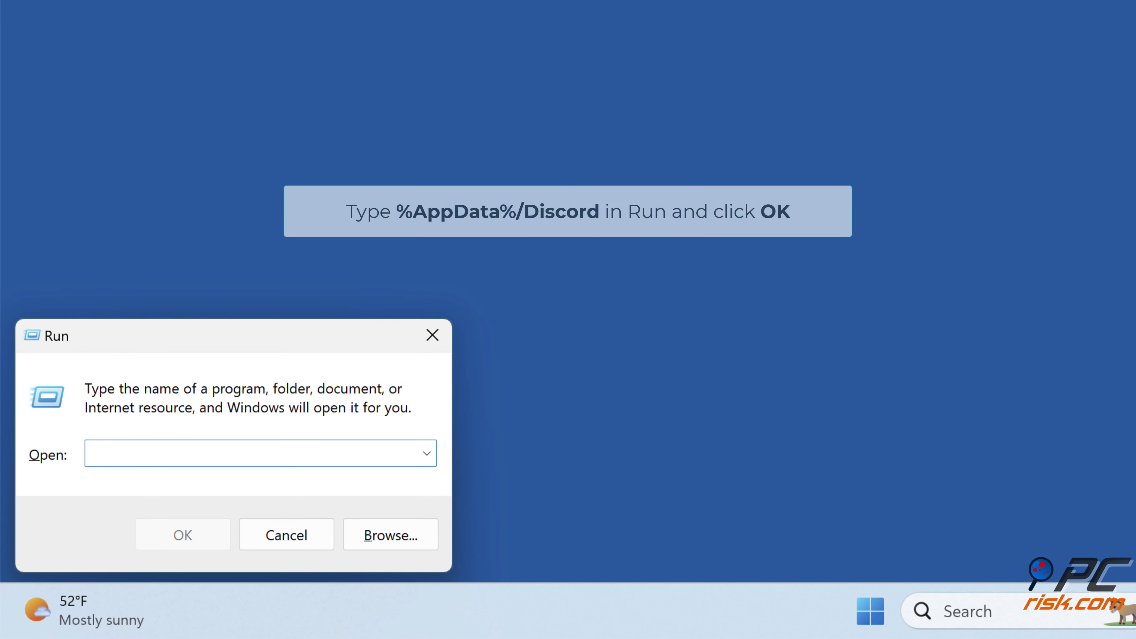
type("%appdata%")
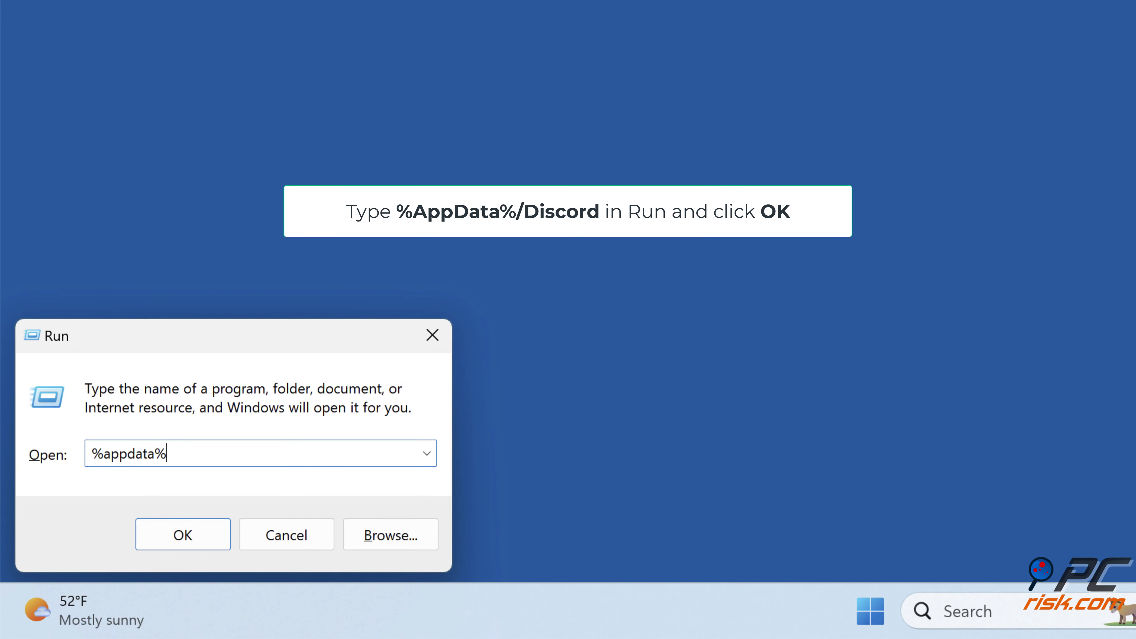
type("/discord")
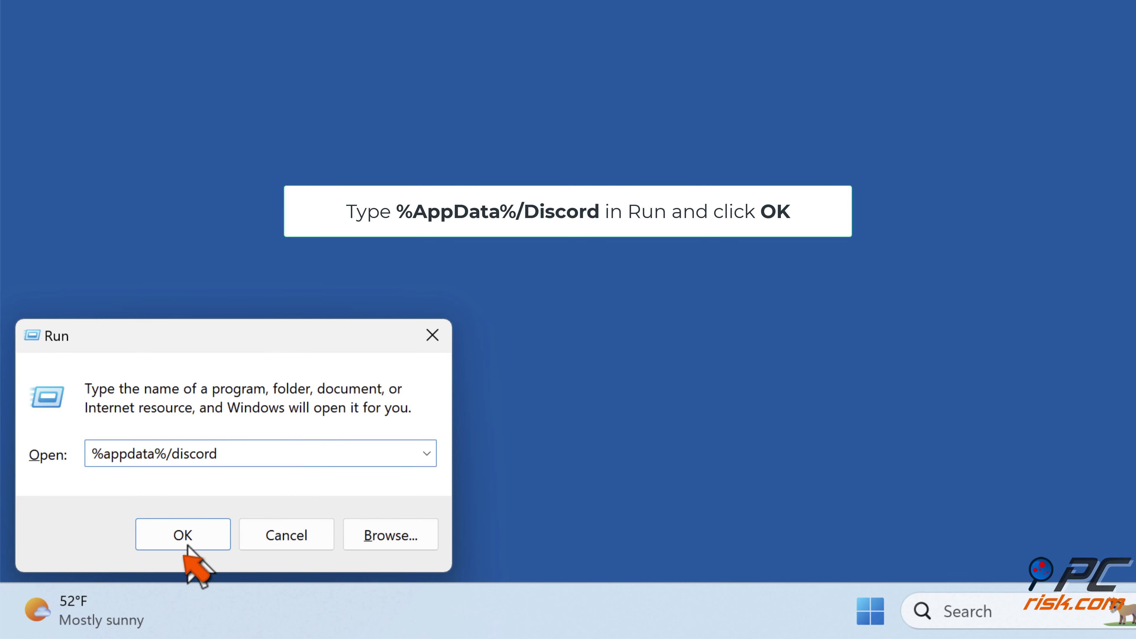
left_click(183, 535)
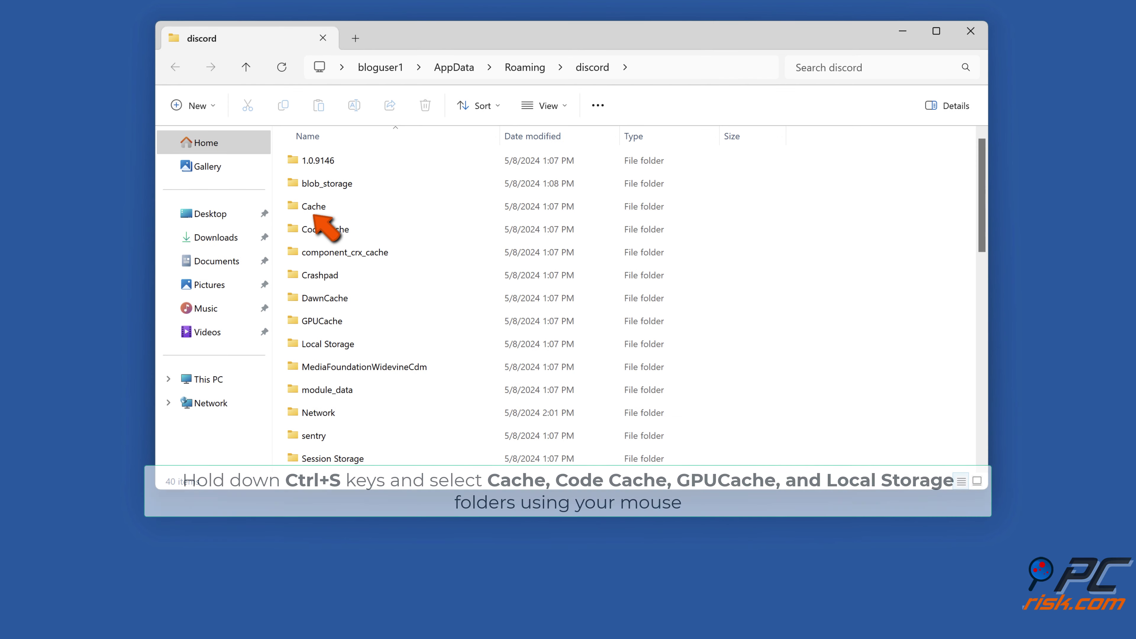
Select Cache, Code Cache, GPUCache and Local Storage together and delete all four folders.
left_click(314, 207)
left_click(323, 230, "ctrl")
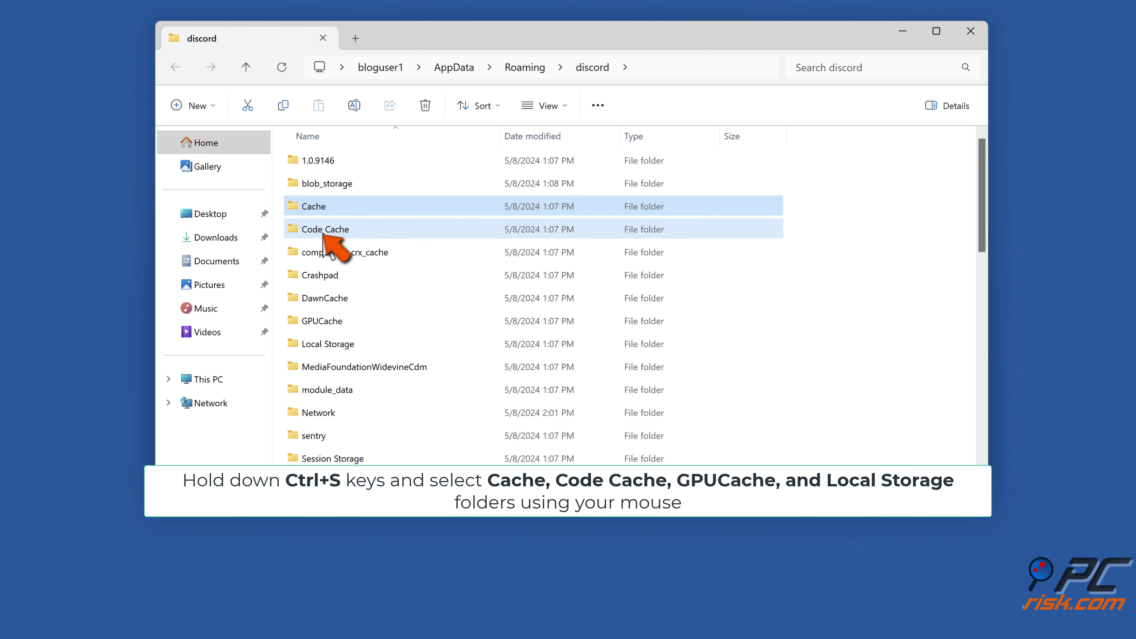
left_click(321, 325, "ctrl")
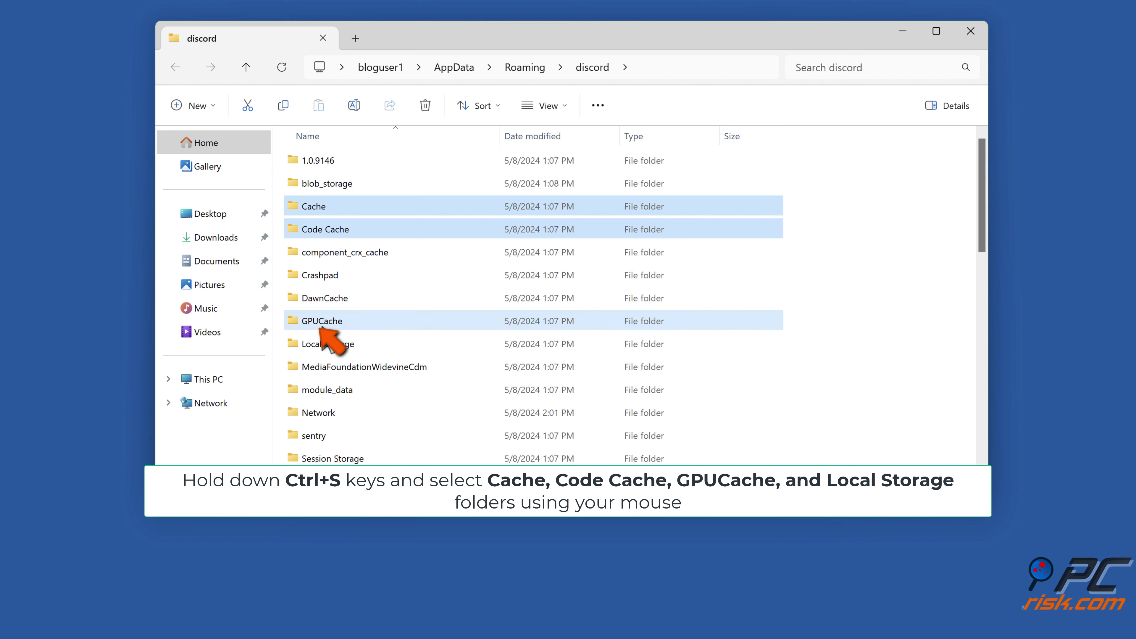
left_click(324, 349, "ctrl")
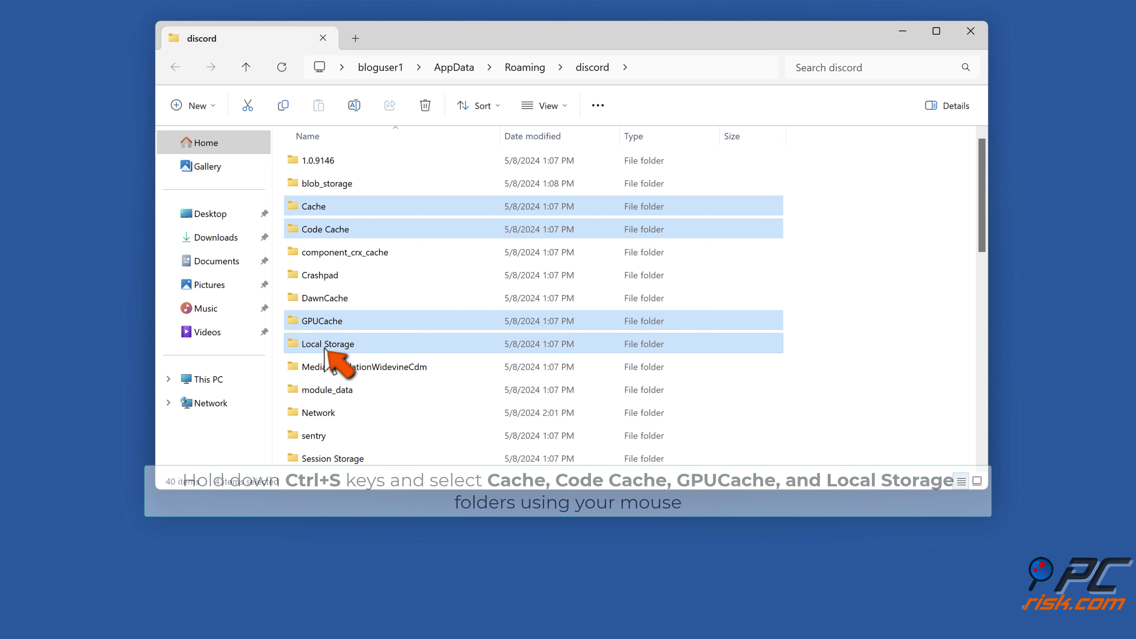
right_click(363, 342)
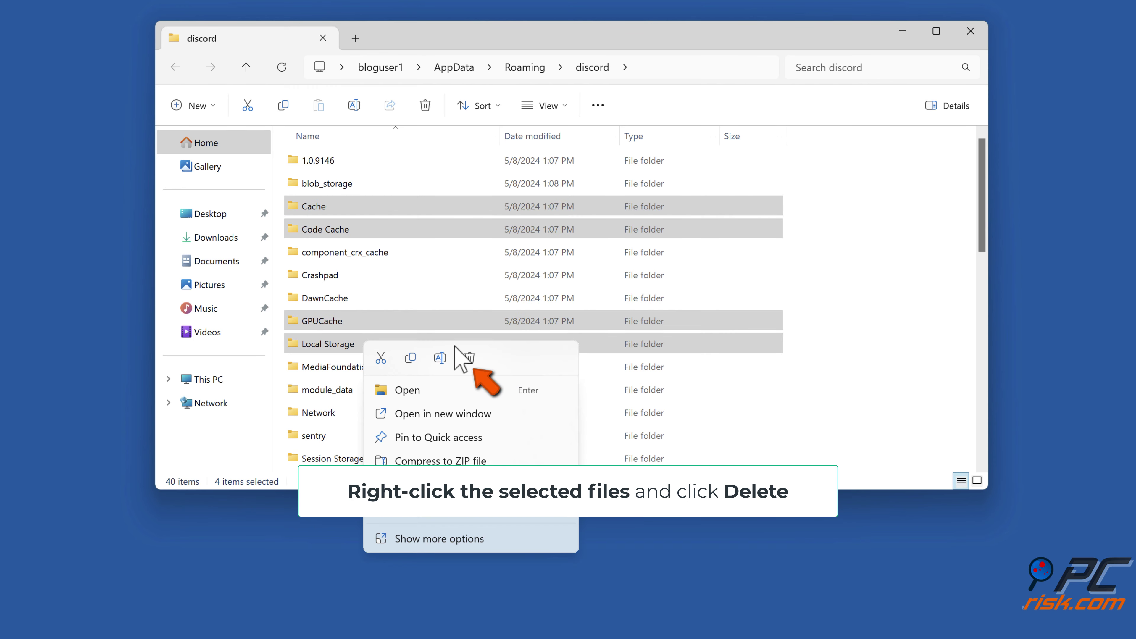
left_click(469, 360)
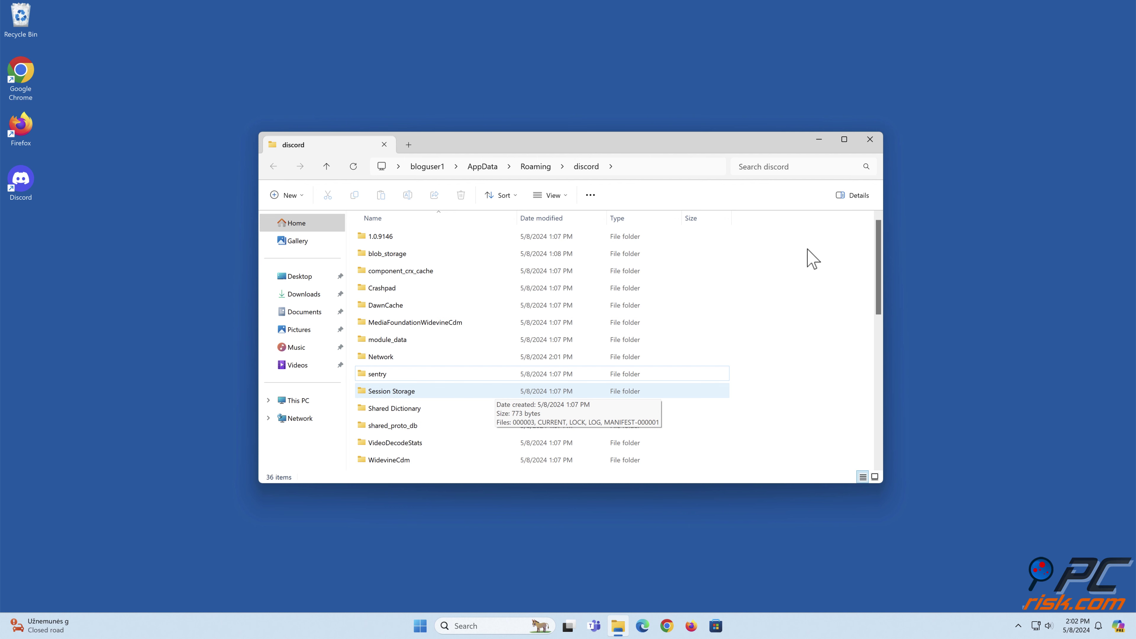
Close the discord folder window, relaunch Discord from its desktop icon, then close it.
left_click(872, 145)
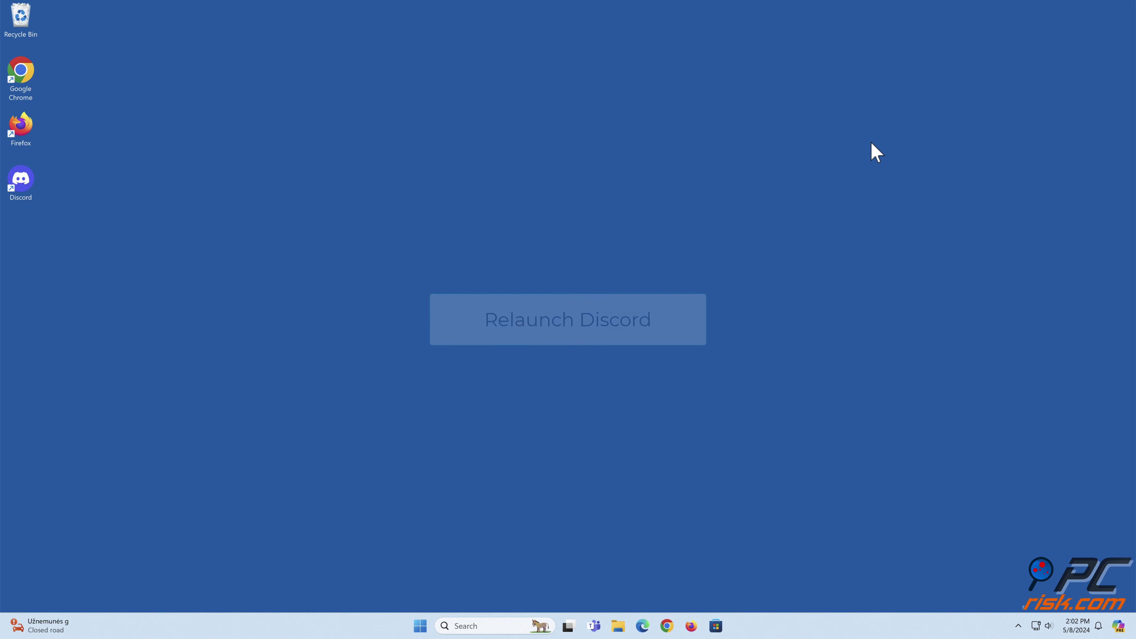
double_click(26, 200)
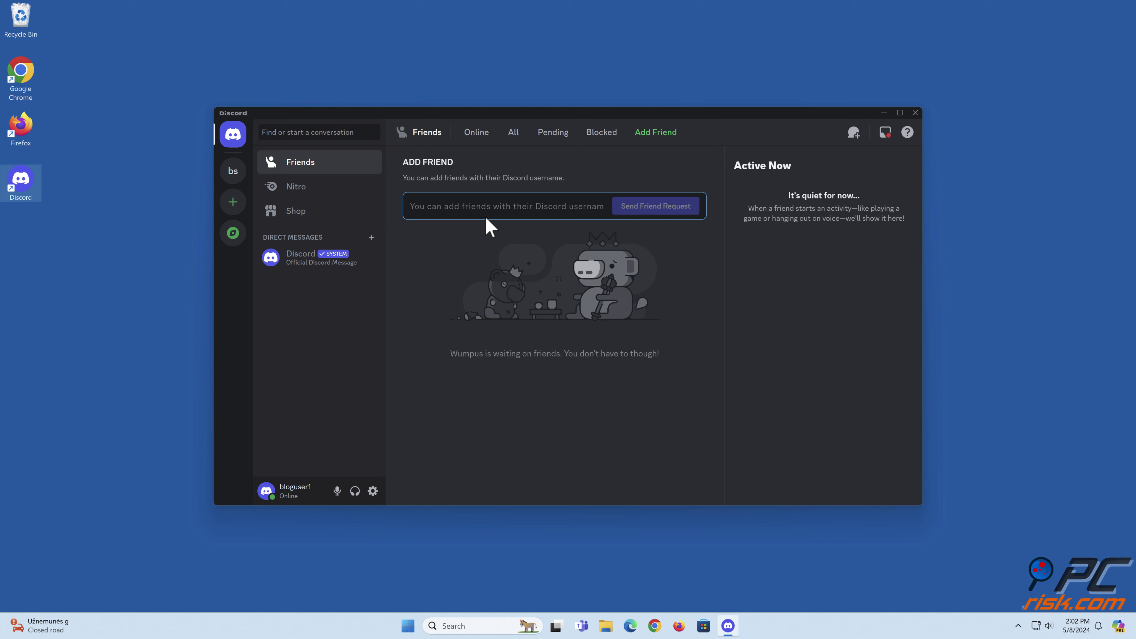
left_click(915, 112)
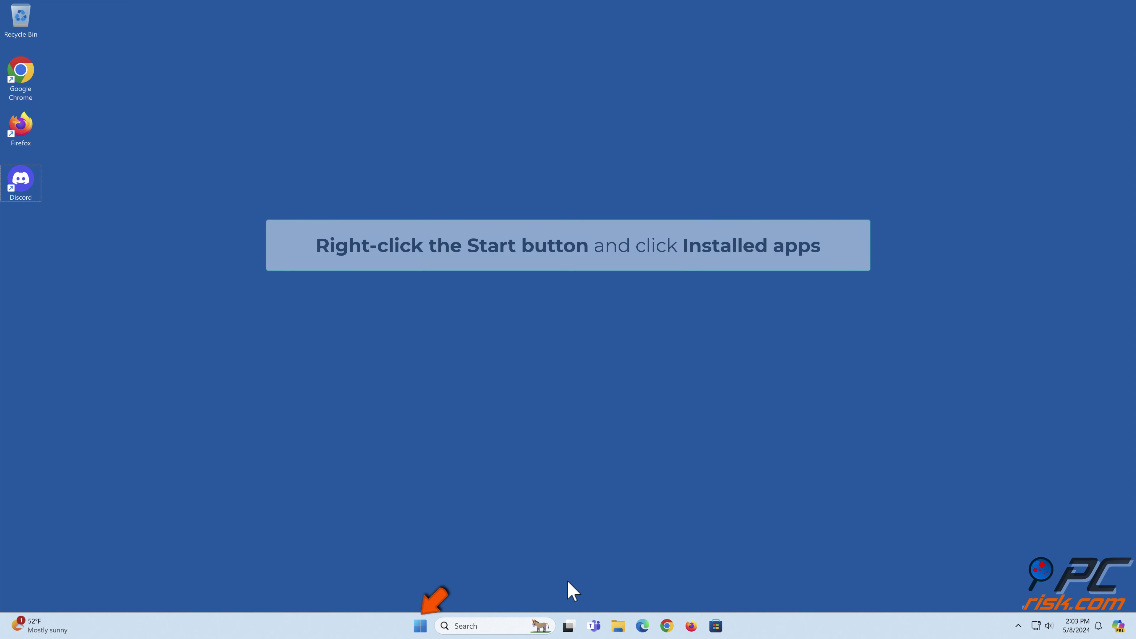
Uninstall Discord from Settings' Installed apps list and confirm the removal.
right_click(422, 629)
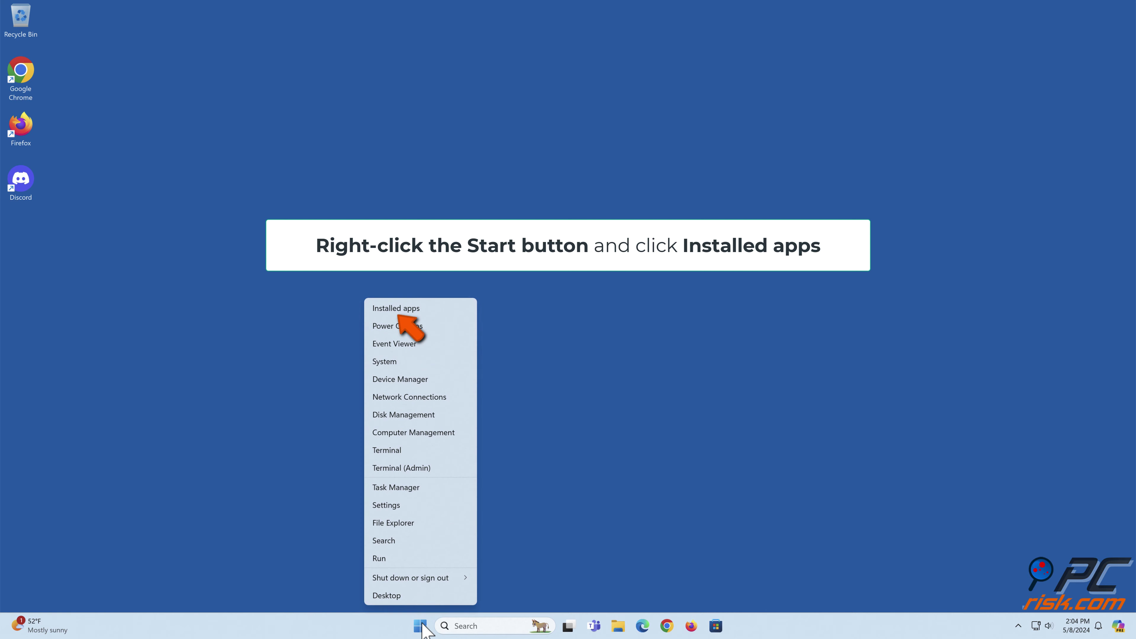
left_click(394, 308)
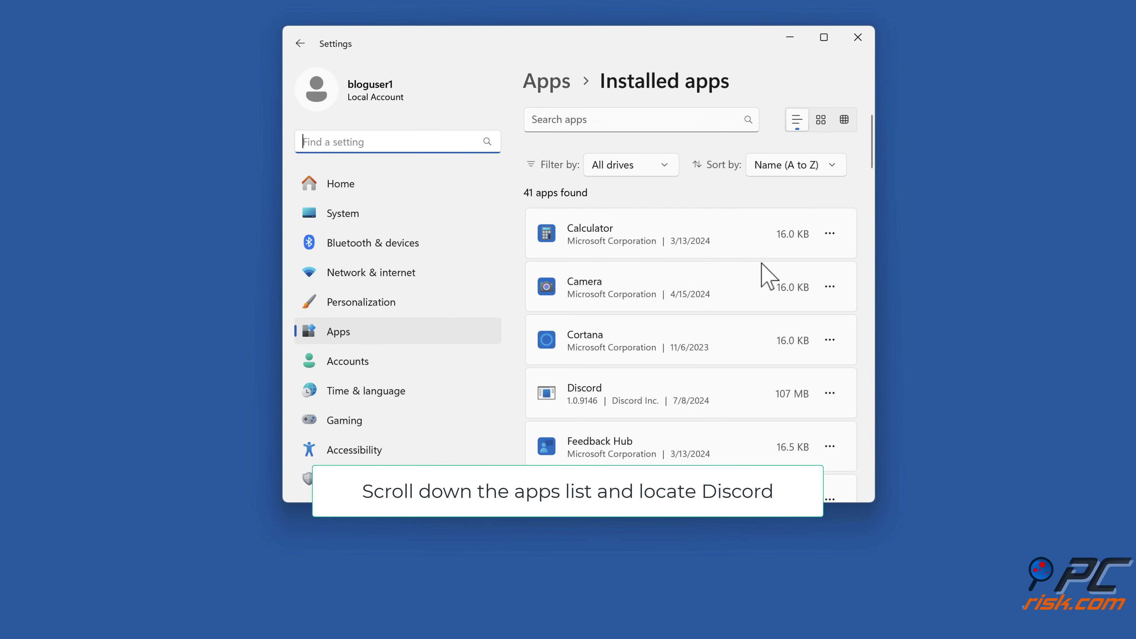
left_click(830, 392)
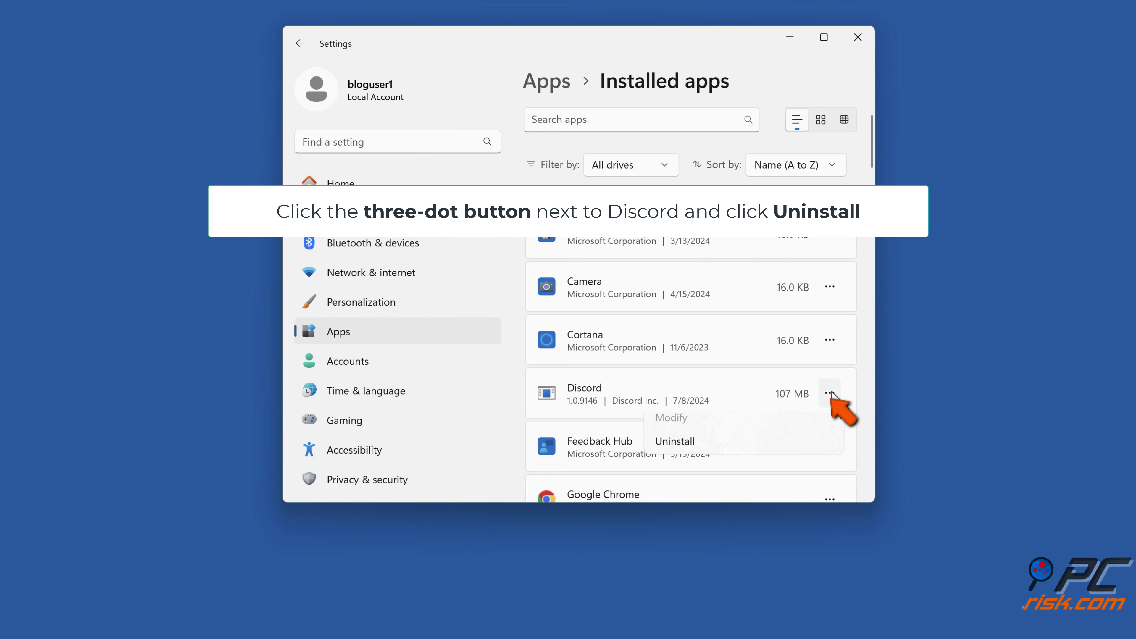
left_click(675, 451)
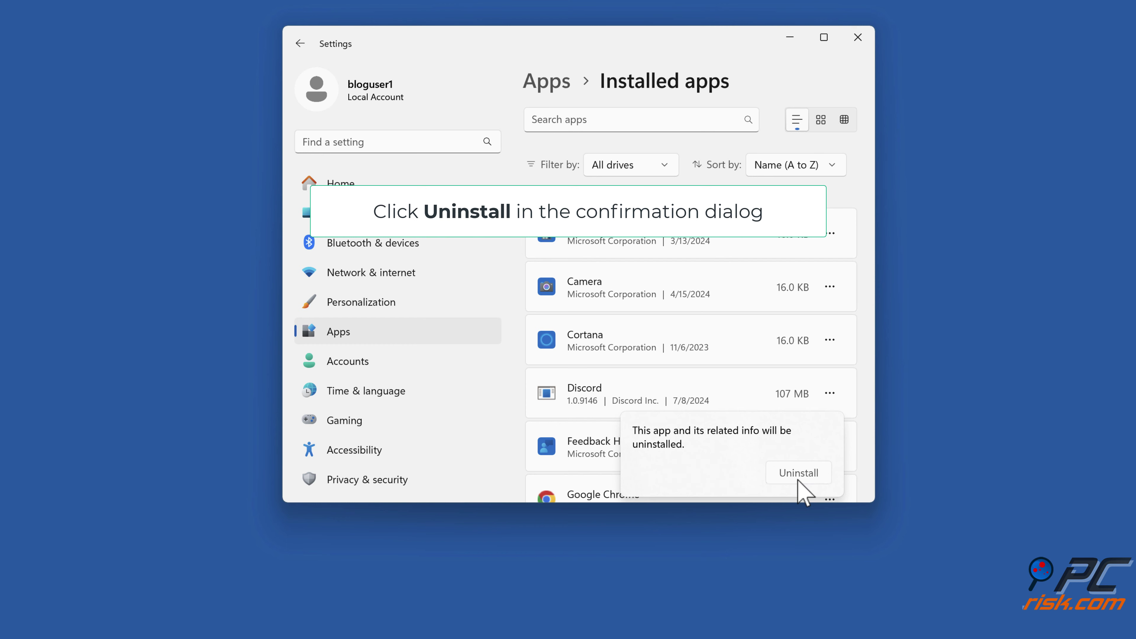
left_click(798, 475)
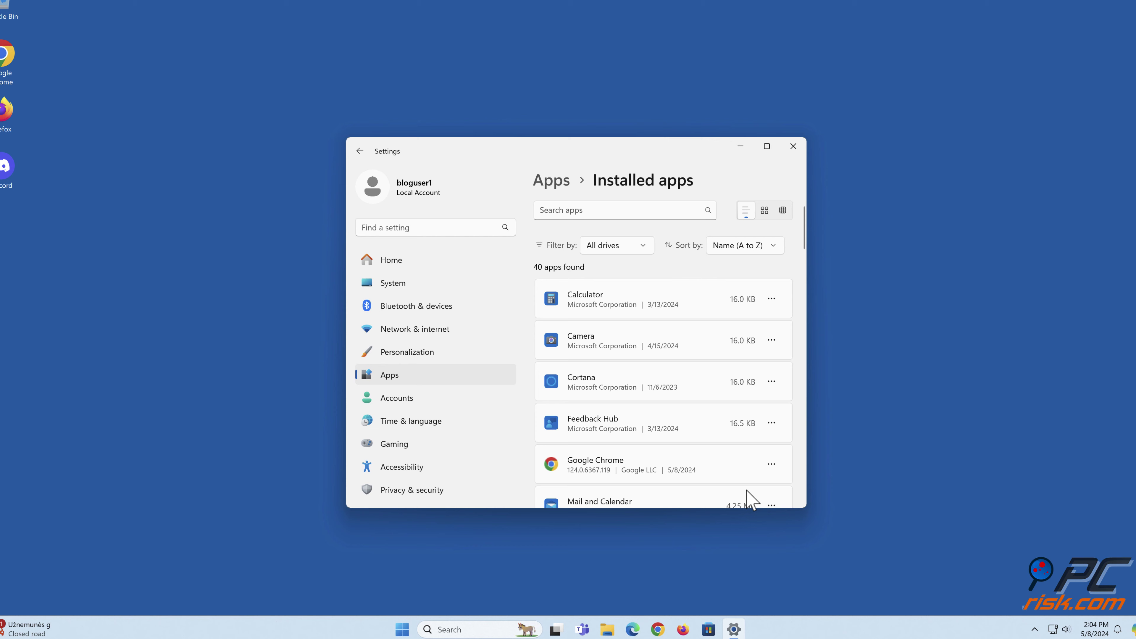
Close Settings and open the %appdata% Roaming folder through the Run dialog.
left_click(785, 166)
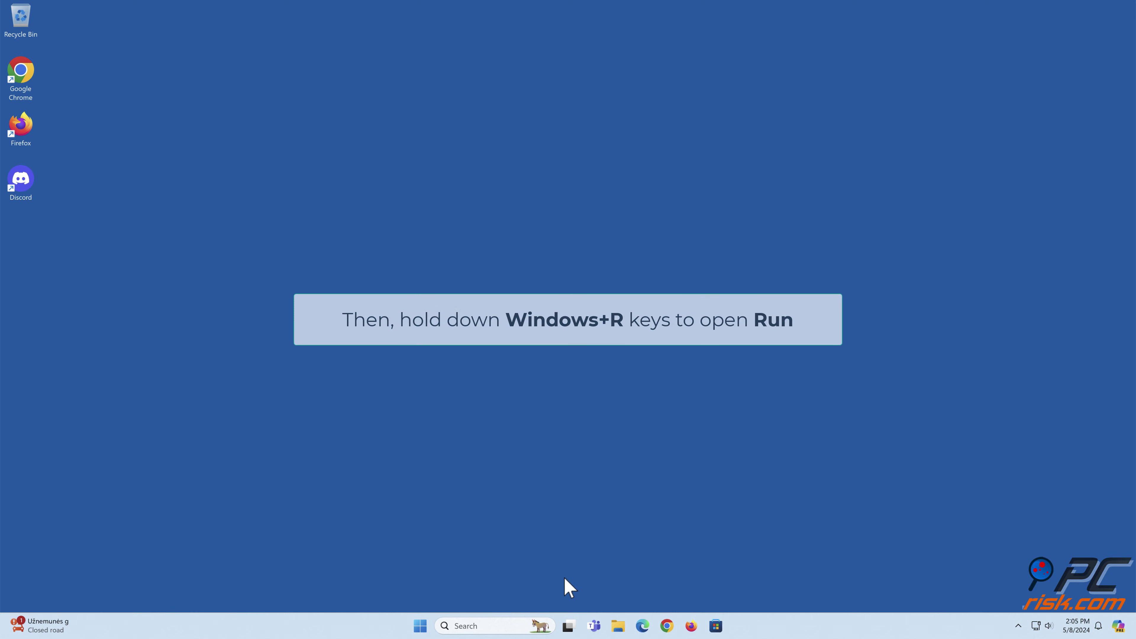
key("super+r")
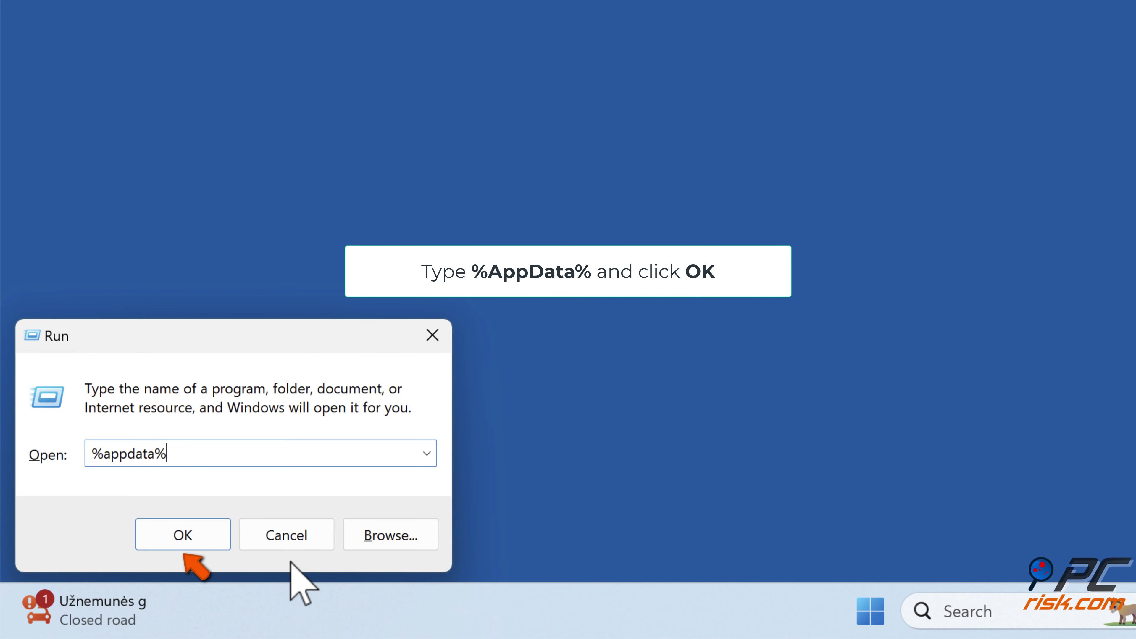
left_click(195, 543)
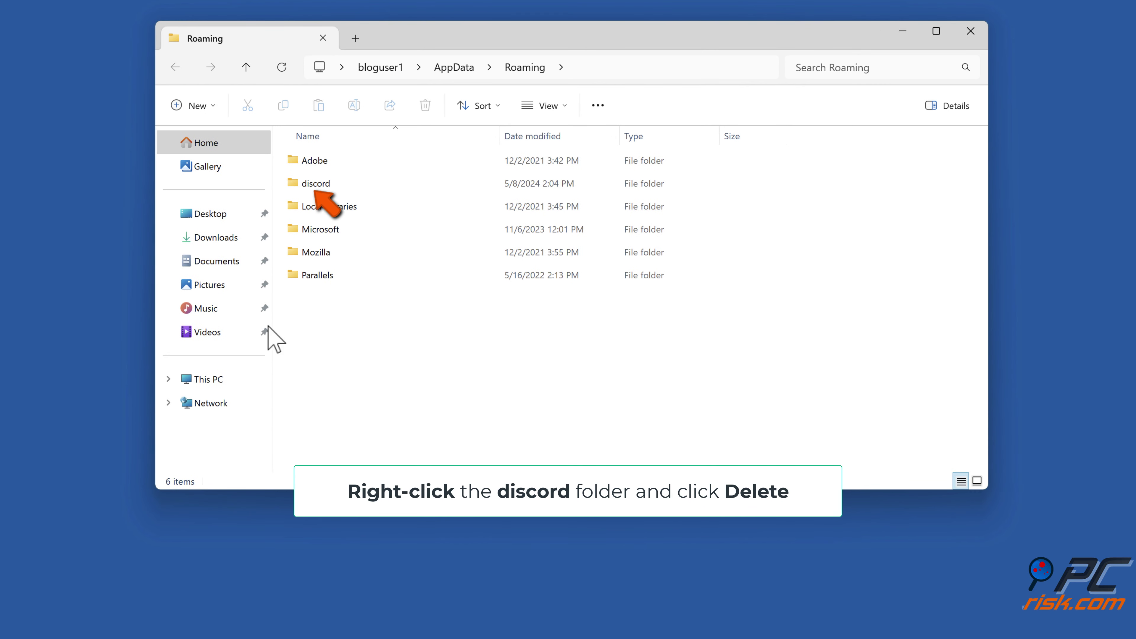
Delete the discord folder from AppData\Roaming, leaving 5 items, and close Explorer.
right_click(315, 185)
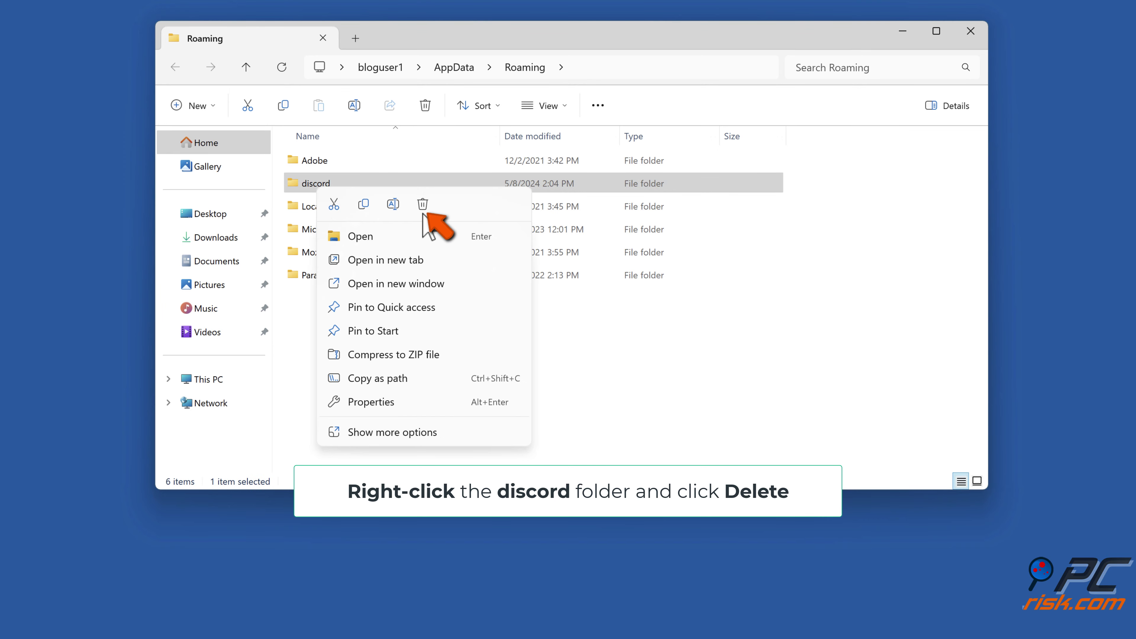
left_click(423, 210)
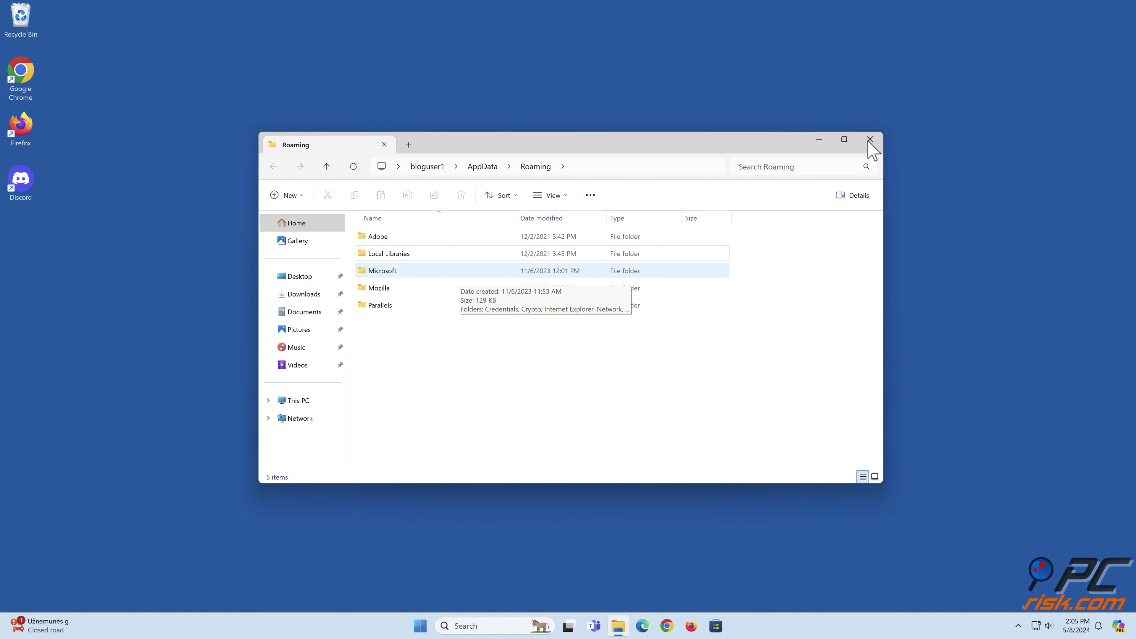
left_click(869, 139)
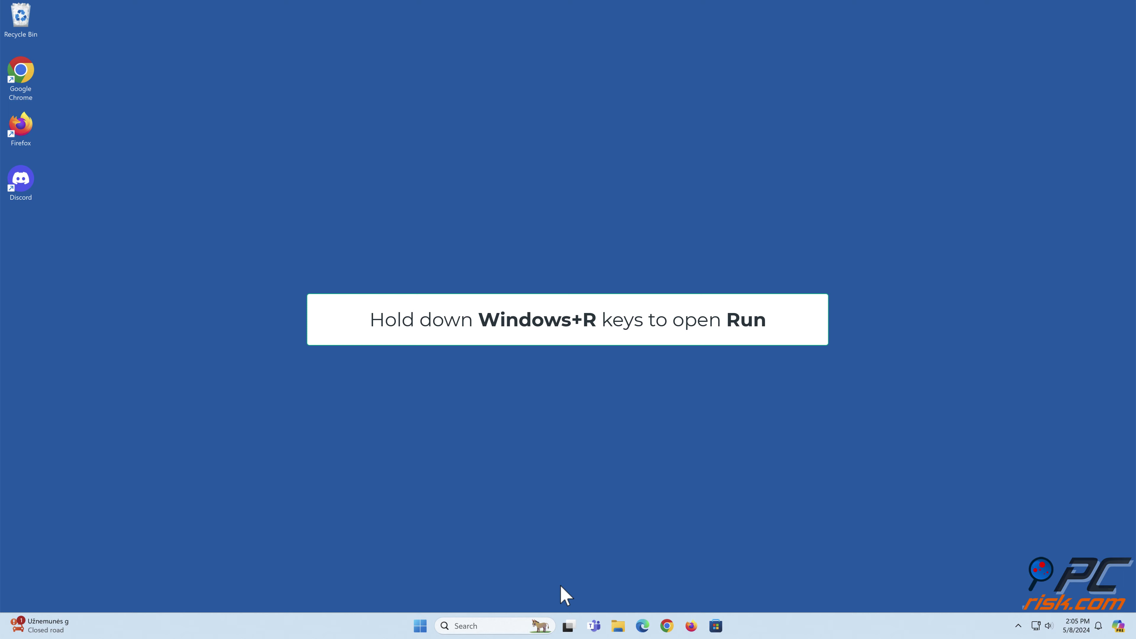
Replace the old Run path with %localappdata% to open AppData\Local.
key("super+r")
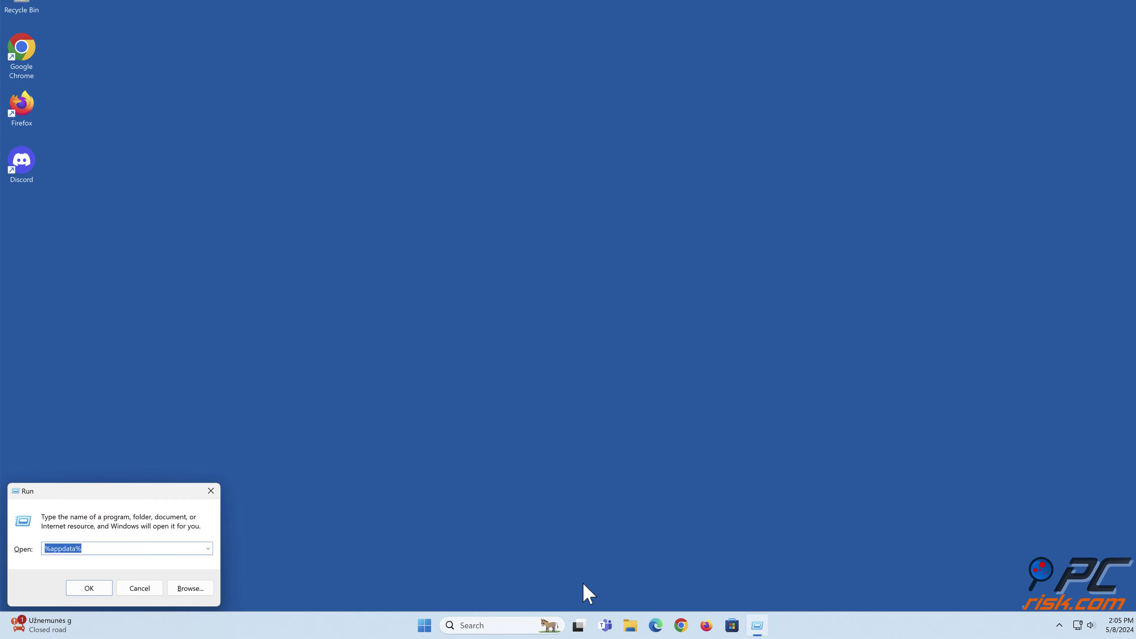
key("BackSpace")
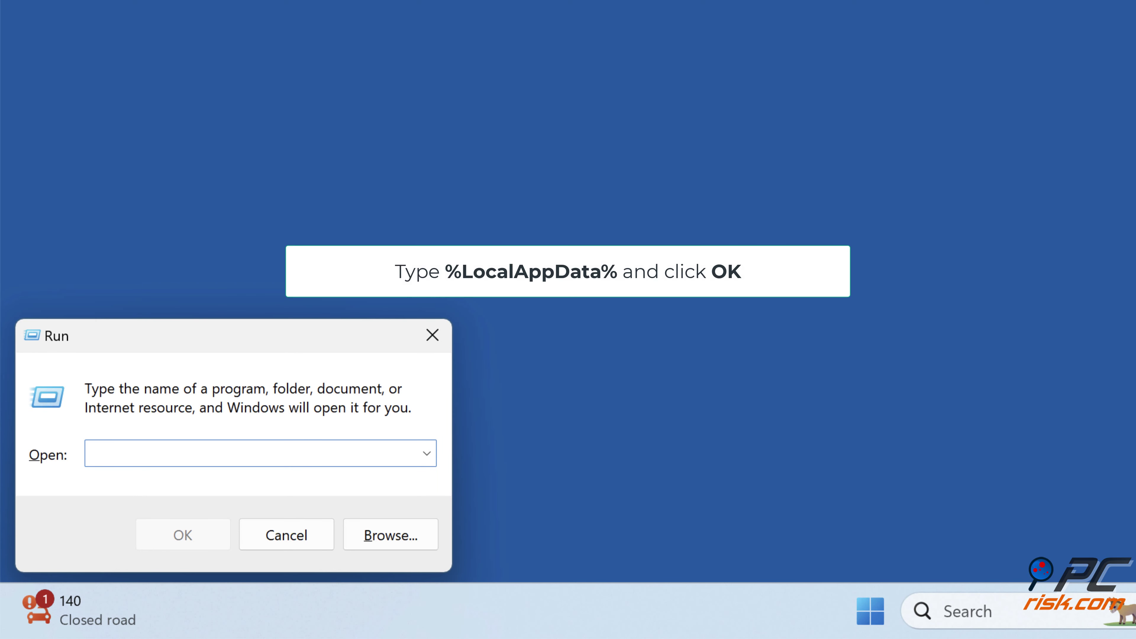
type("%localappdat")
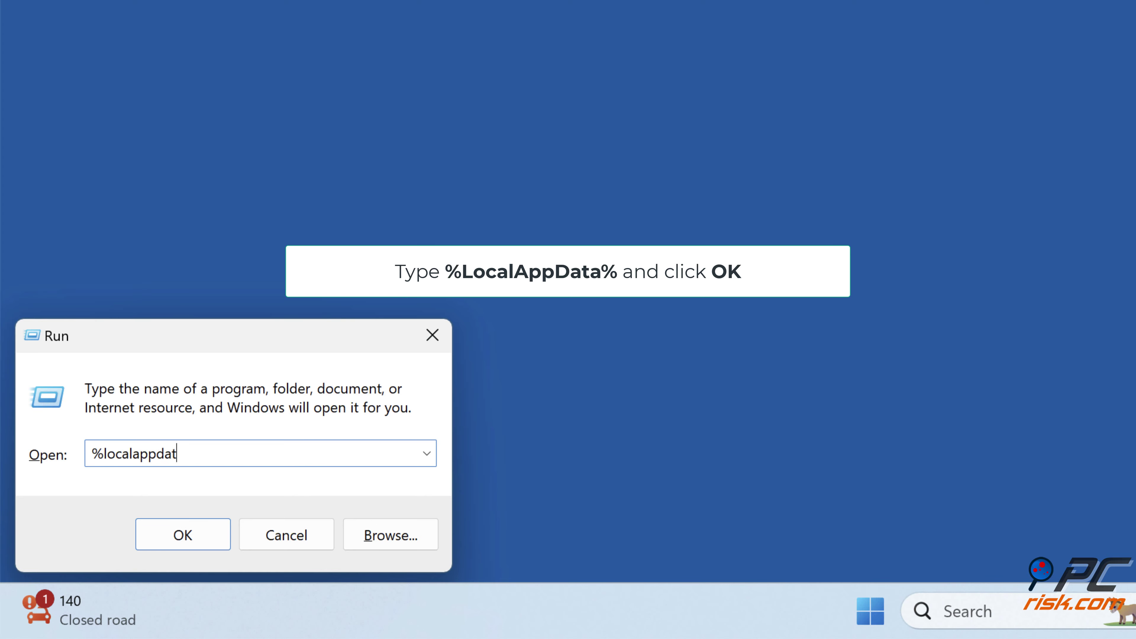
type("a%")
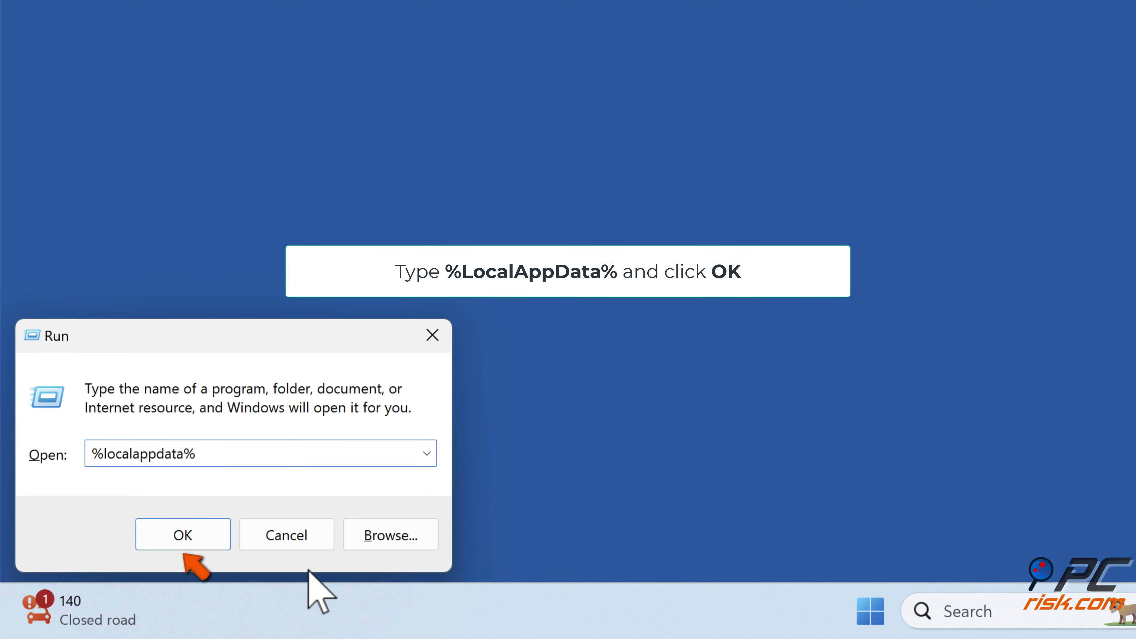
left_click(188, 543)
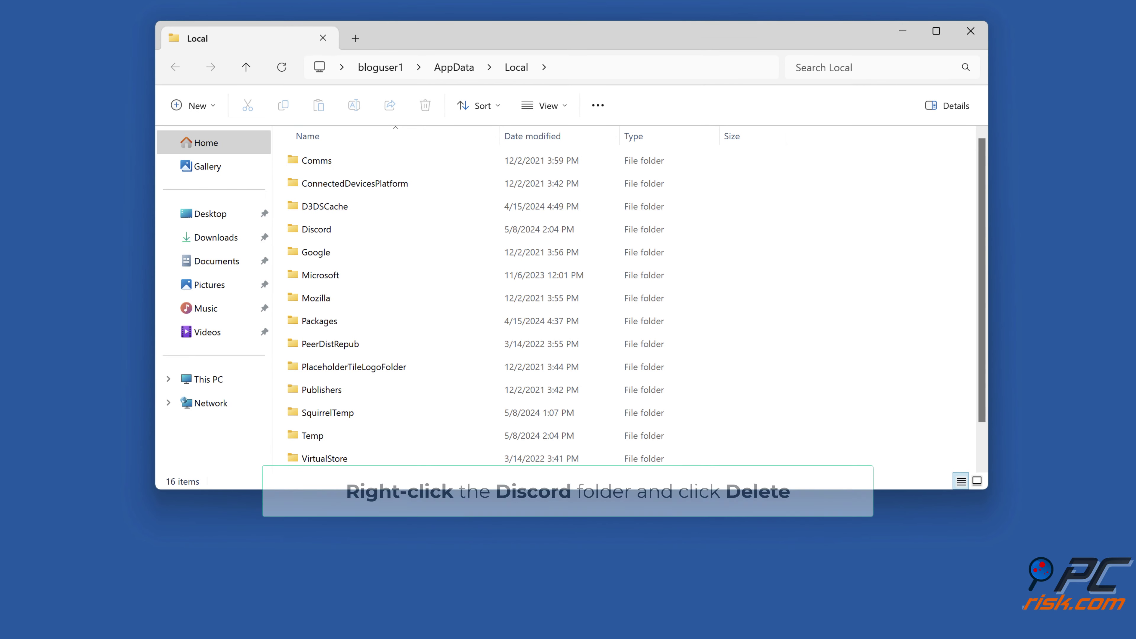
Delete the Discord folder from AppData\Local and close the Explorer window.
right_click(317, 233)
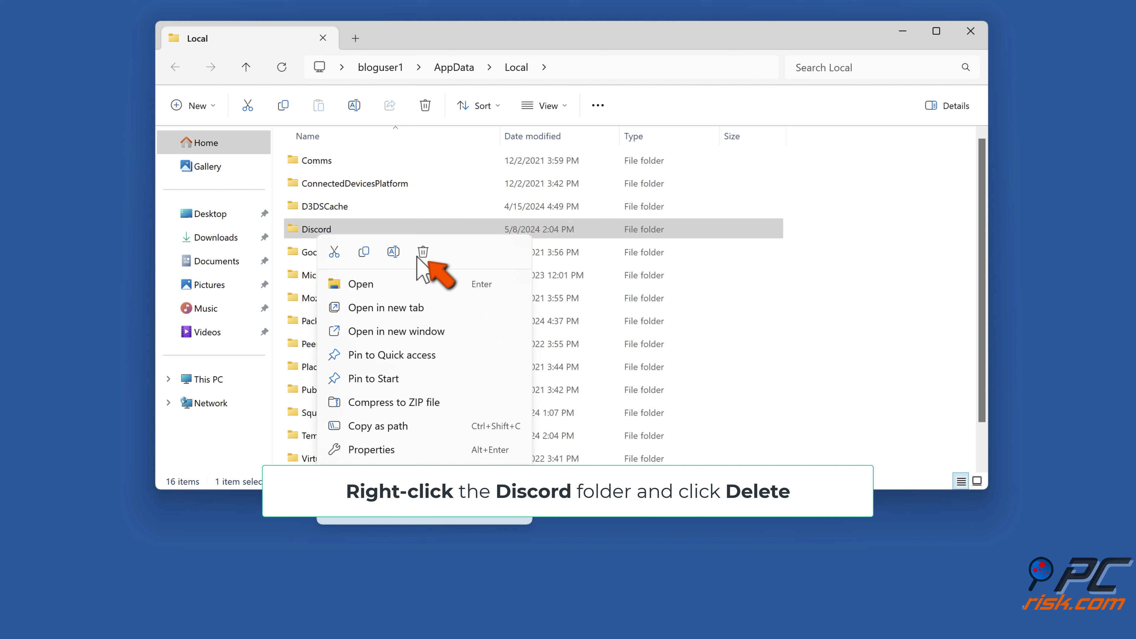
left_click(422, 252)
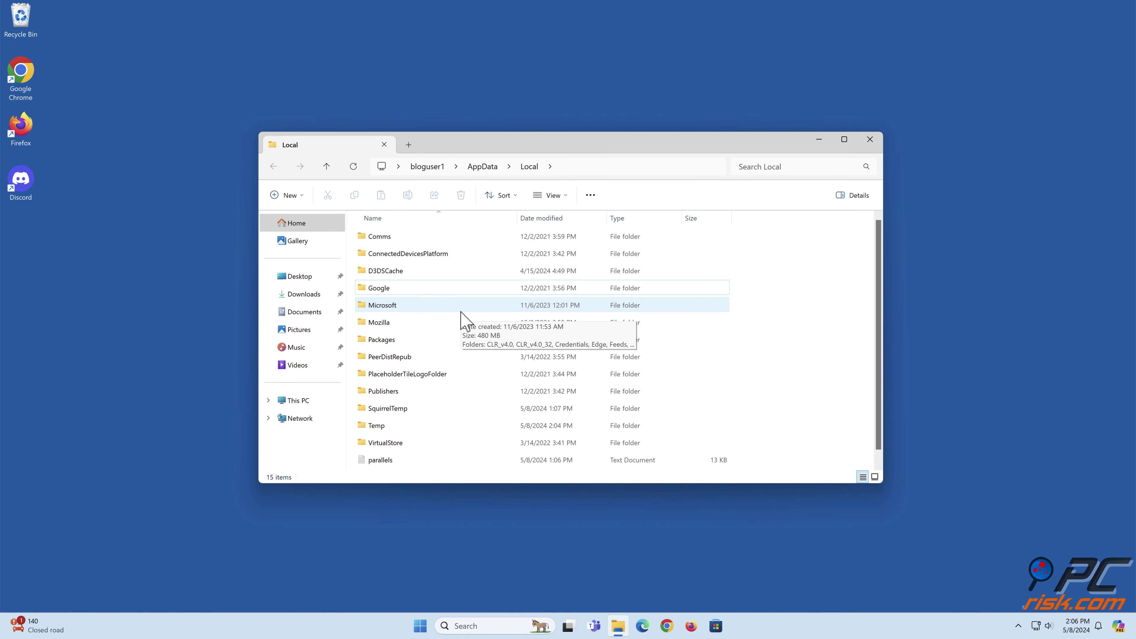
left_click(870, 140)
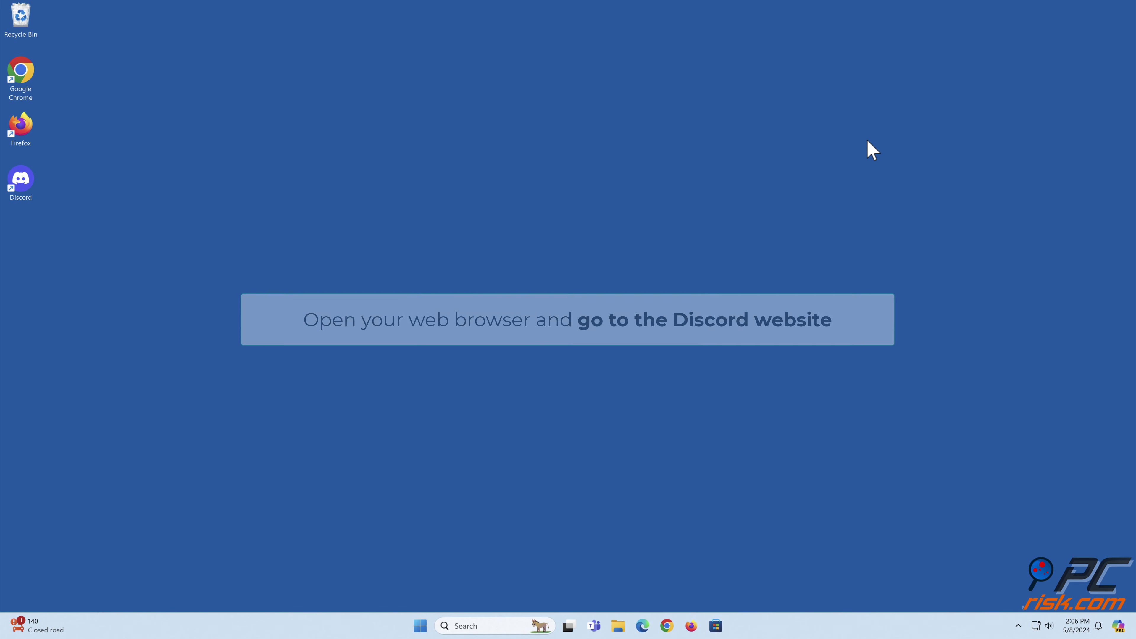
Download the Windows installer from discord.com in Edge, run DiscordSetup (1).exe, then close Edge.
left_click(642, 627)
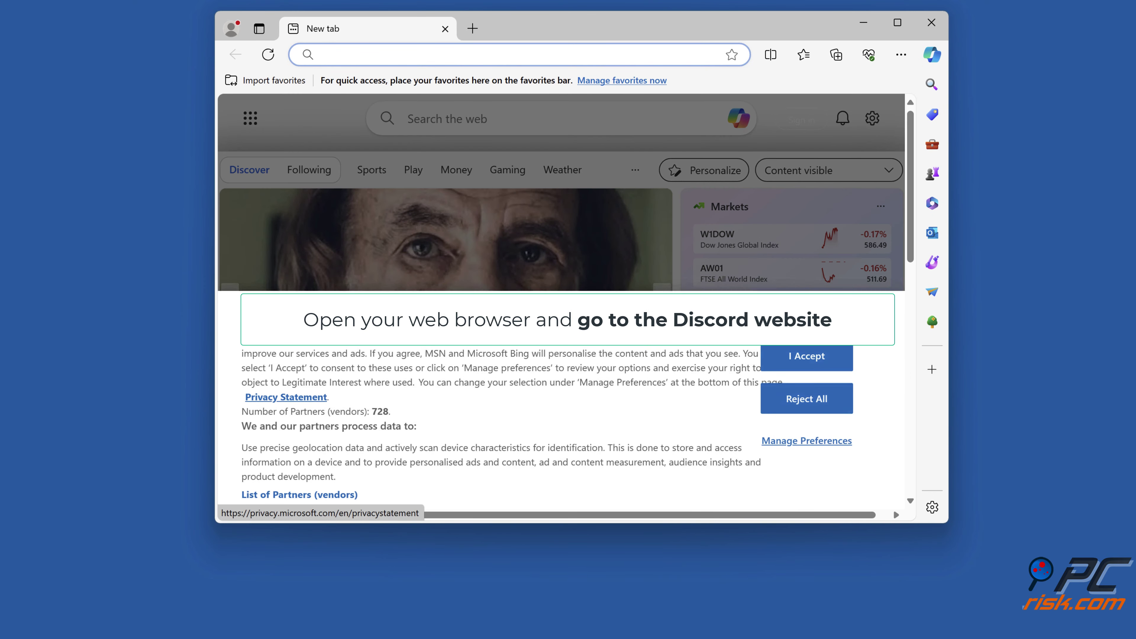
type("discord.com")
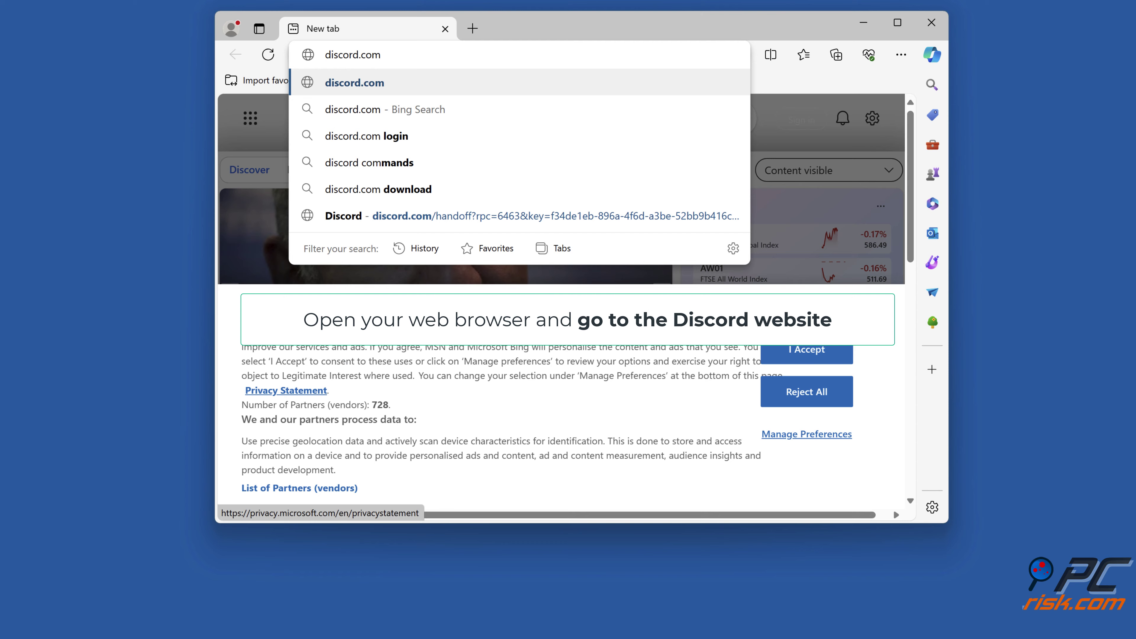
key("Return")
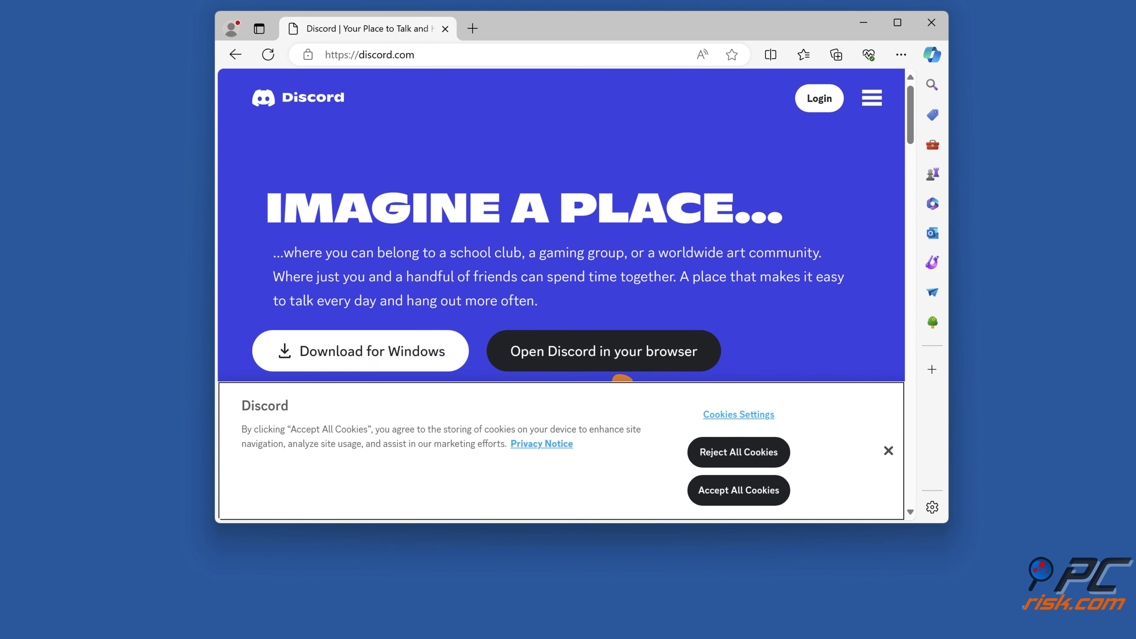
left_click(740, 454)
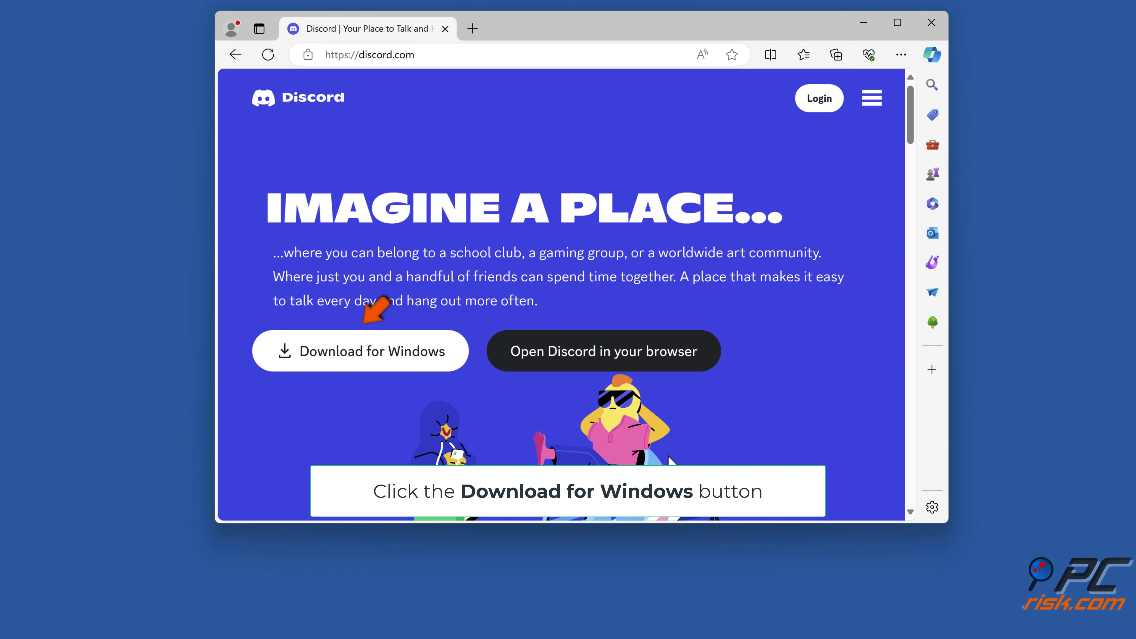
left_click(364, 366)
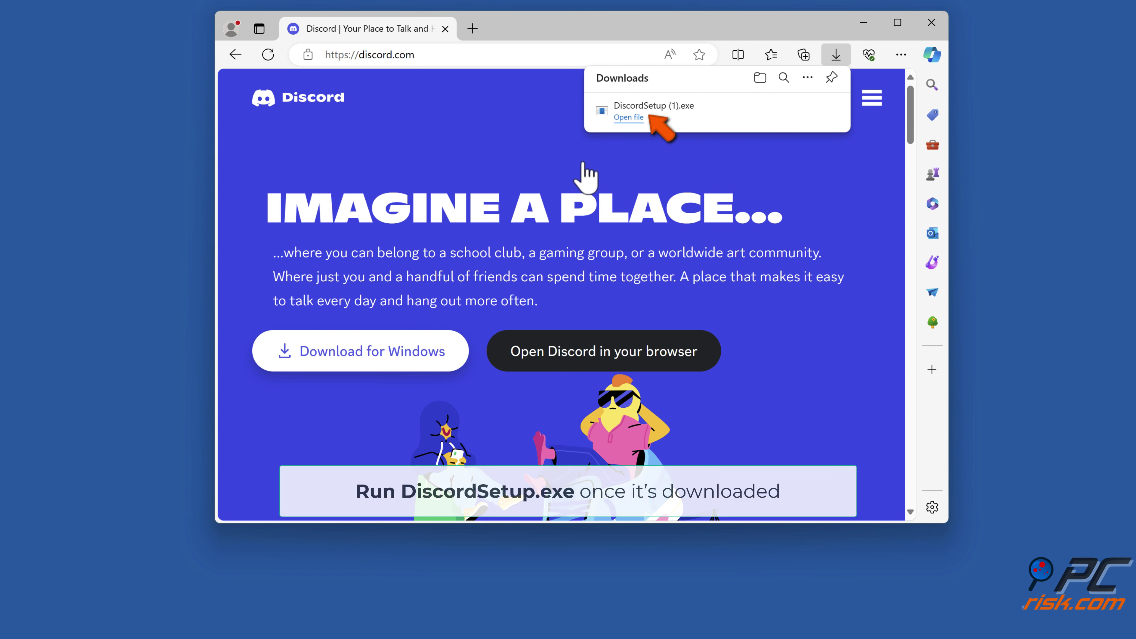
left_click(656, 111)
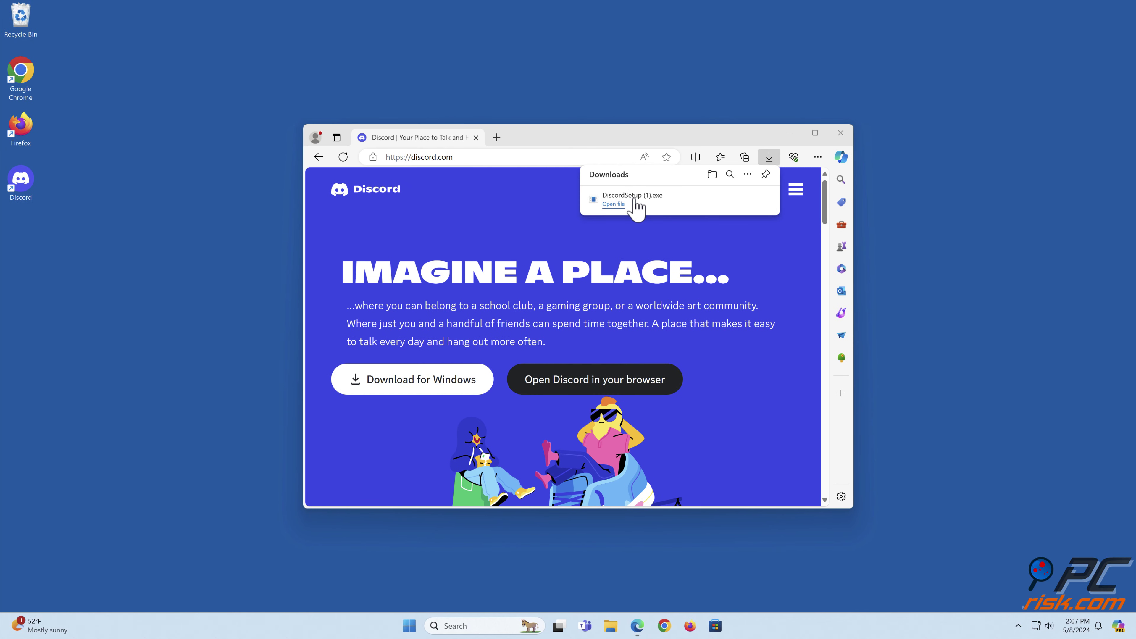
left_click(840, 132)
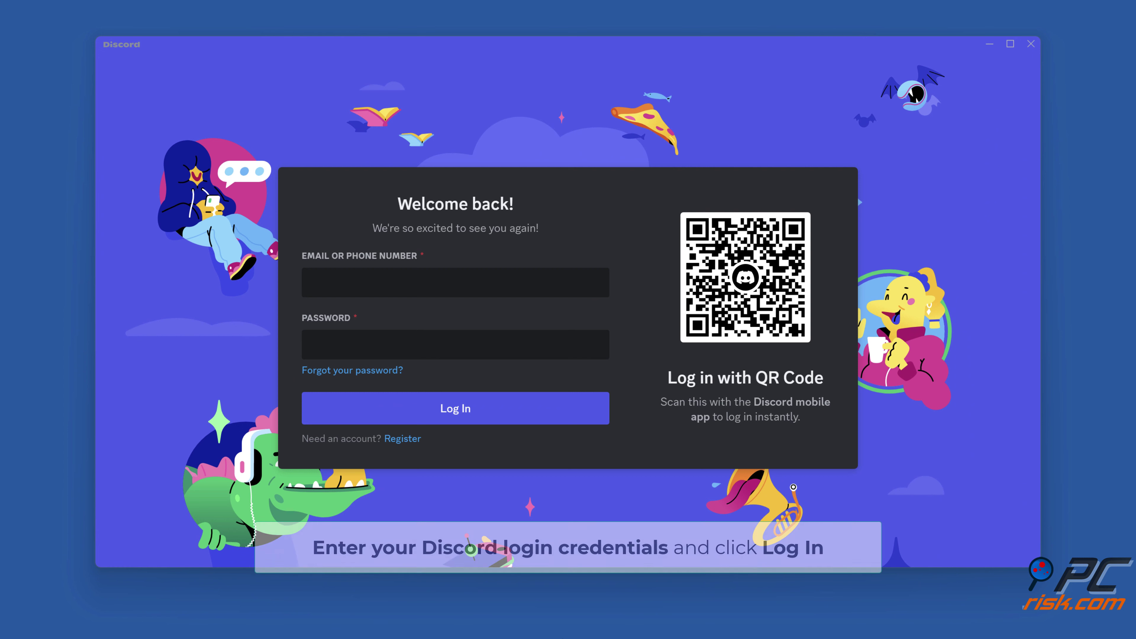
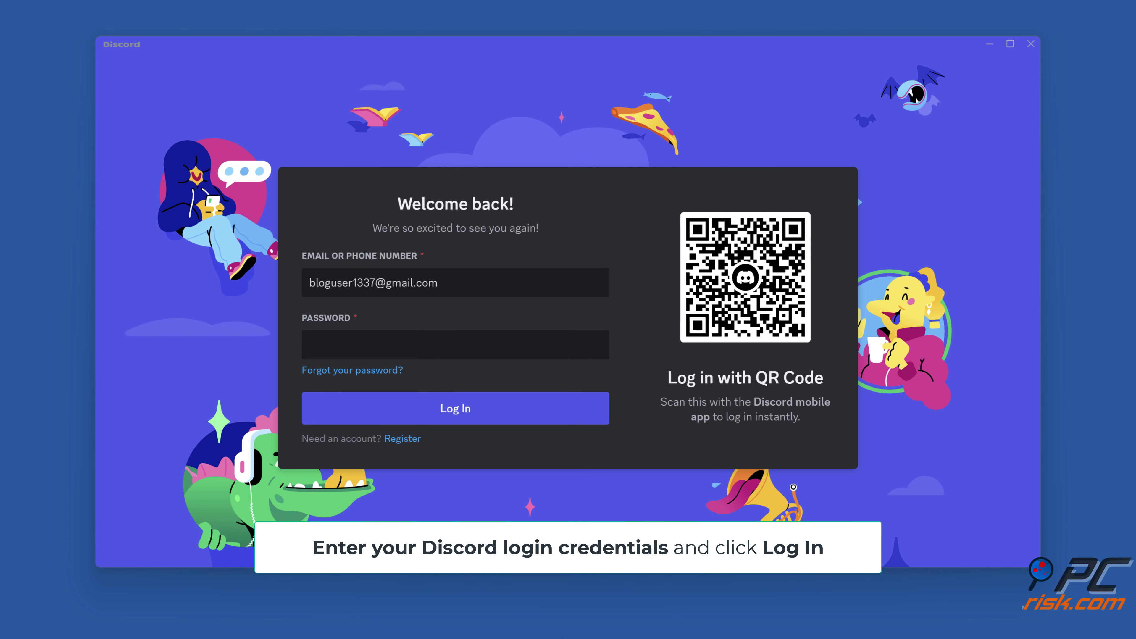
Log in to the reinstalled Discord with the account email and password, then close Discord.
left_click(509, 345)
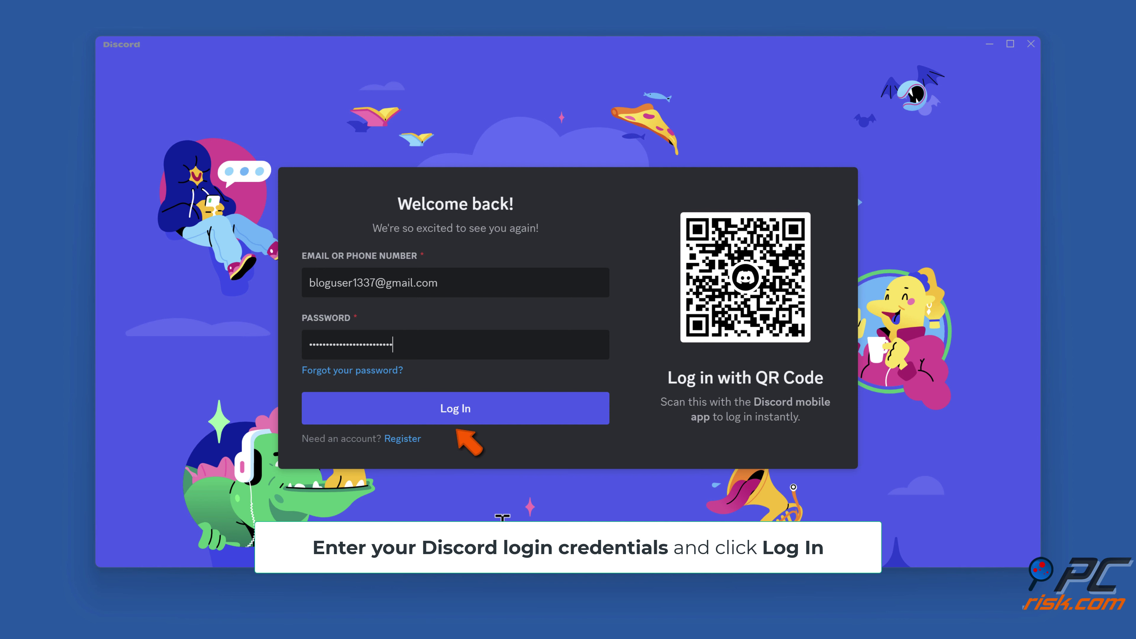
left_click(455, 418)
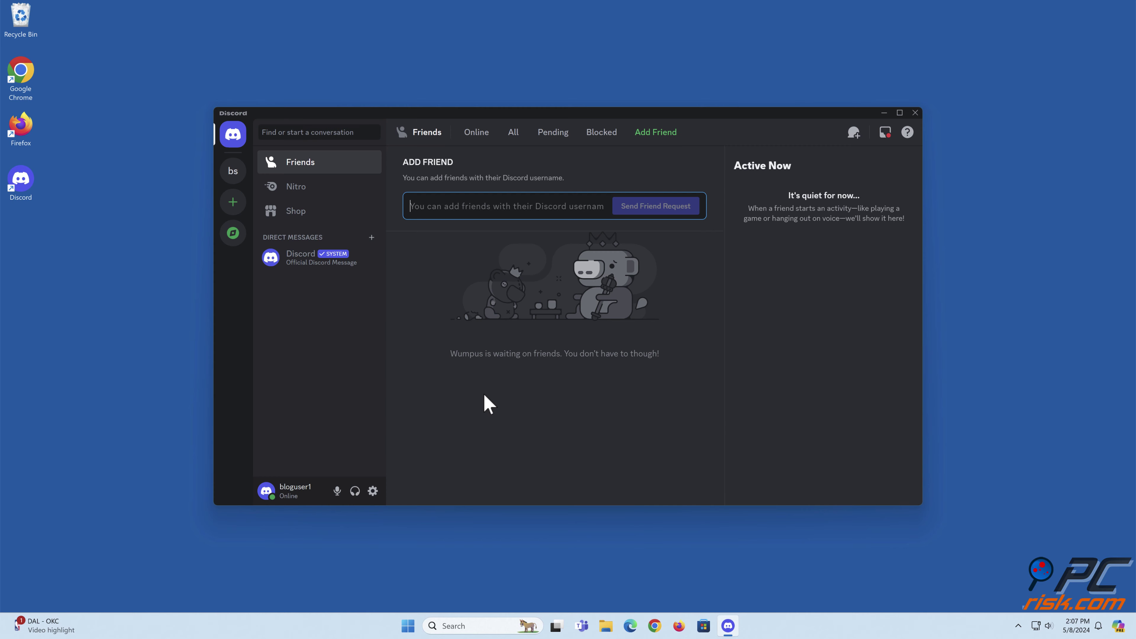
left_click(915, 114)
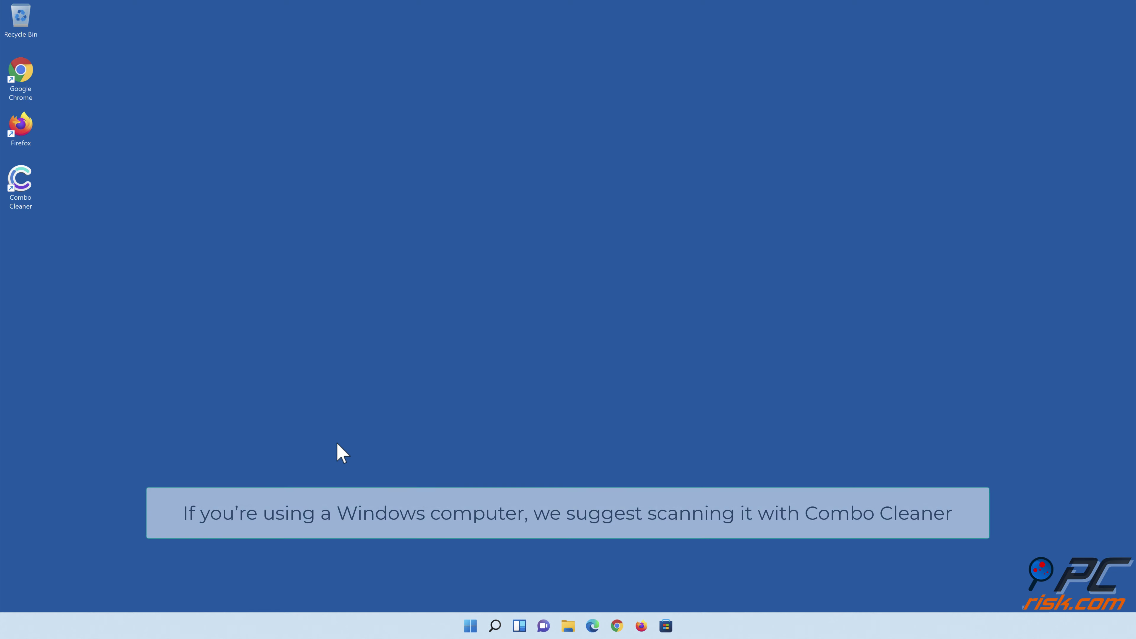
Launch Combo Cleaner, run a quick scan, and quarantine all 323 detected threats.
double_click(30, 202)
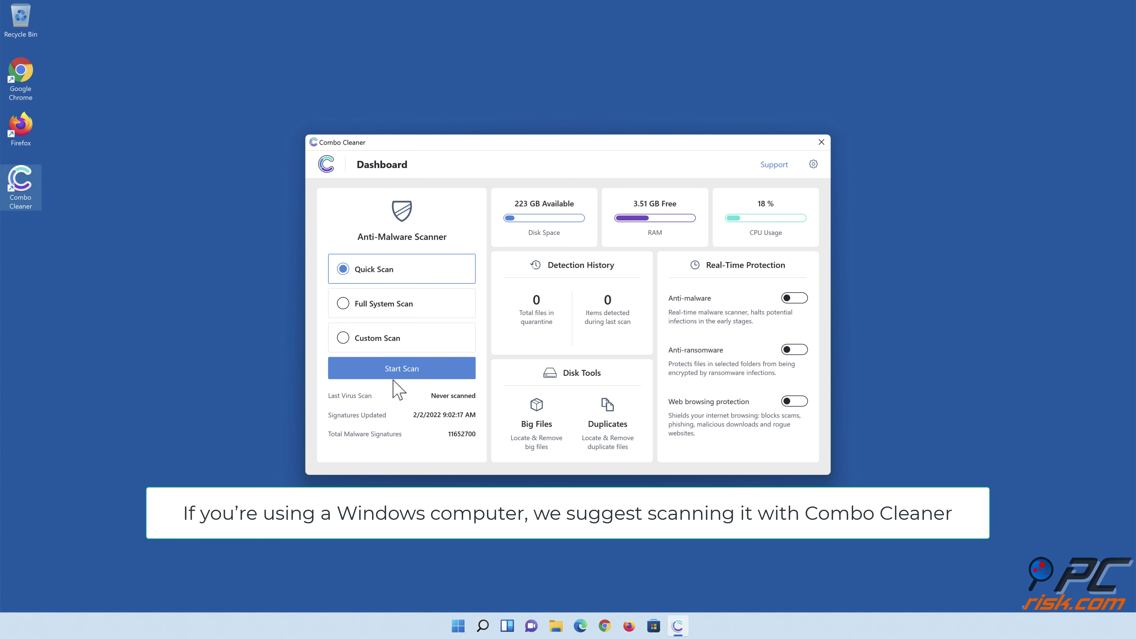
left_click(402, 377)
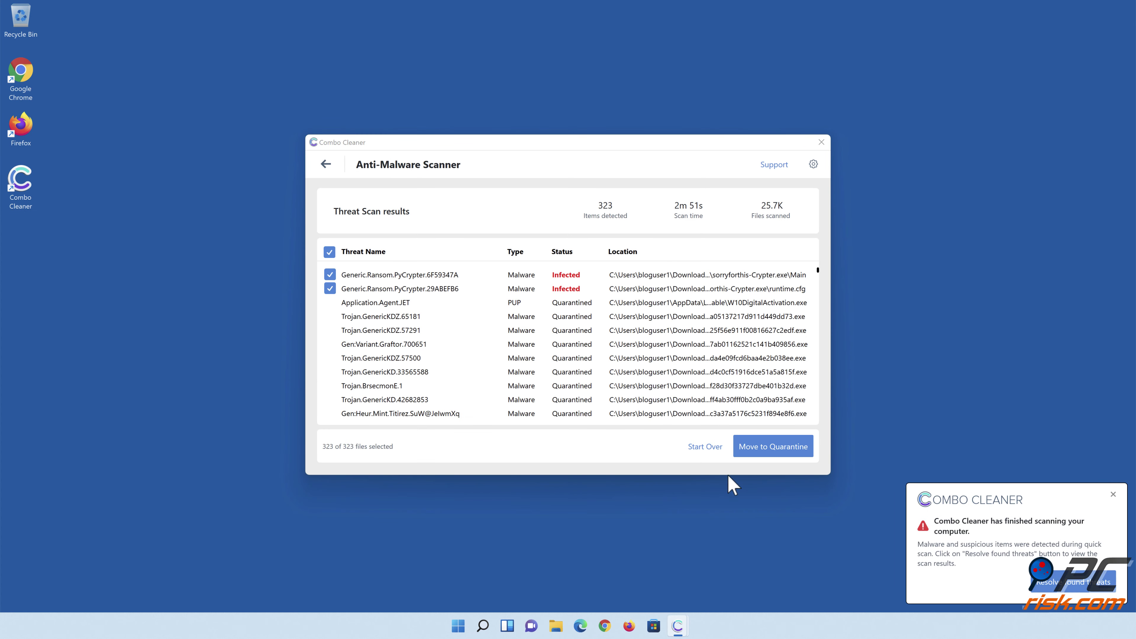
left_click(770, 452)
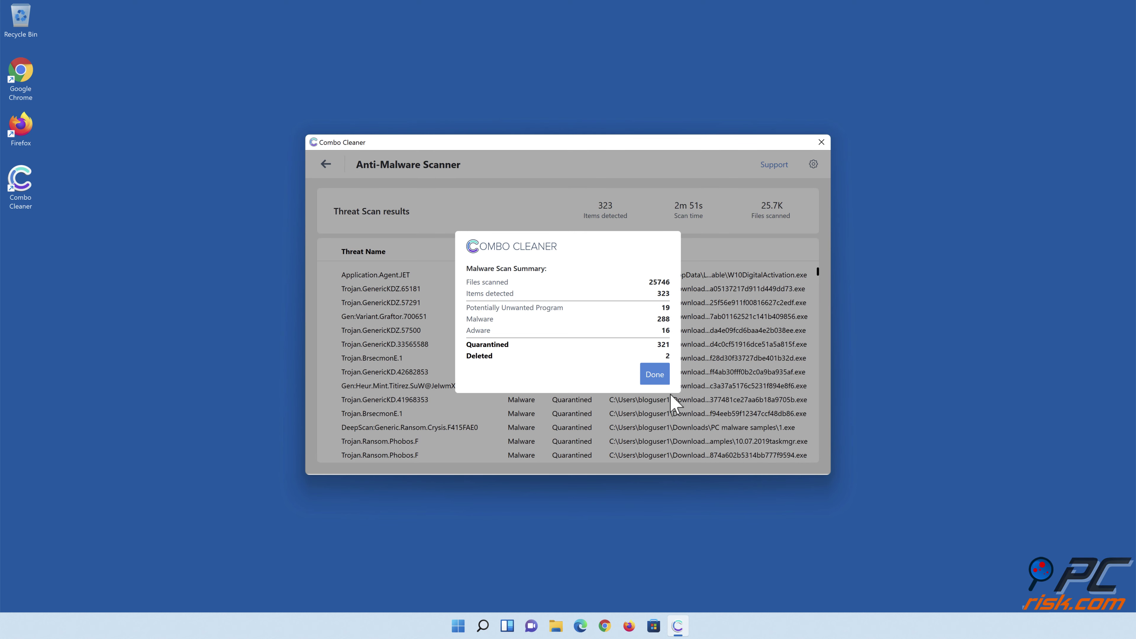
left_click(653, 376)
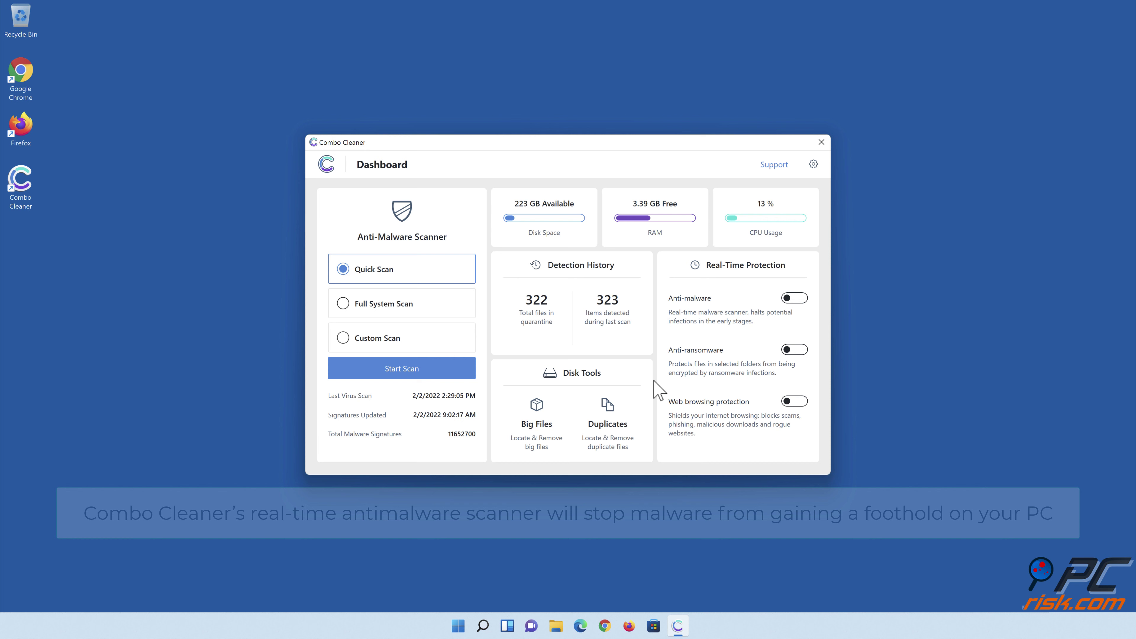
Enable anti-malware and anti-ransomware protection, adding Libraries > Documents as a protected folder.
left_click(793, 302)
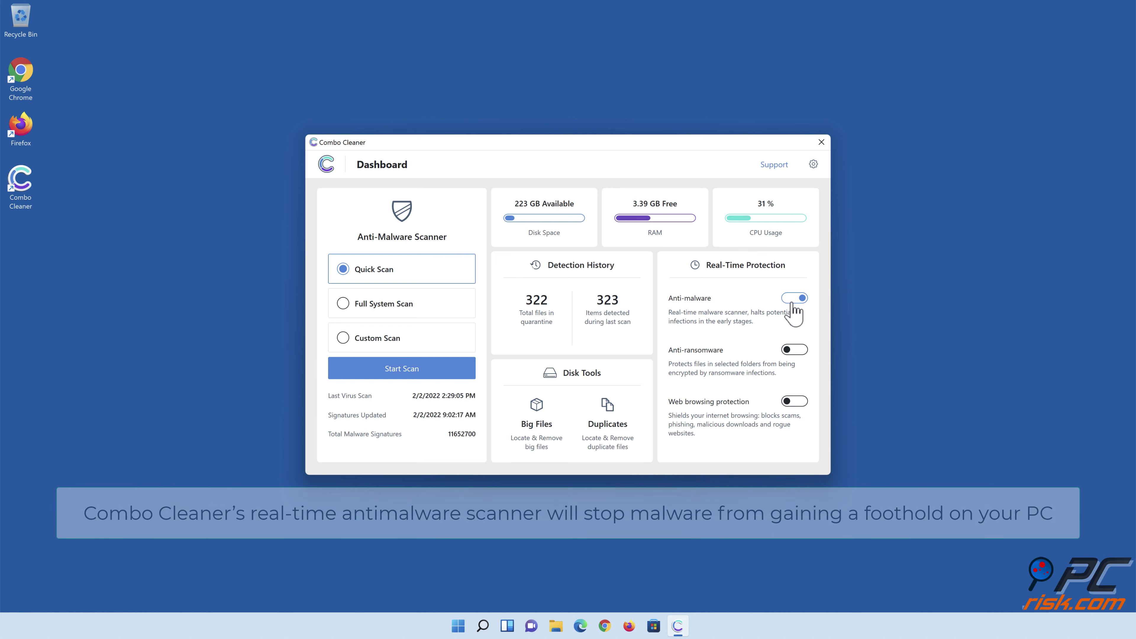
left_click(795, 350)
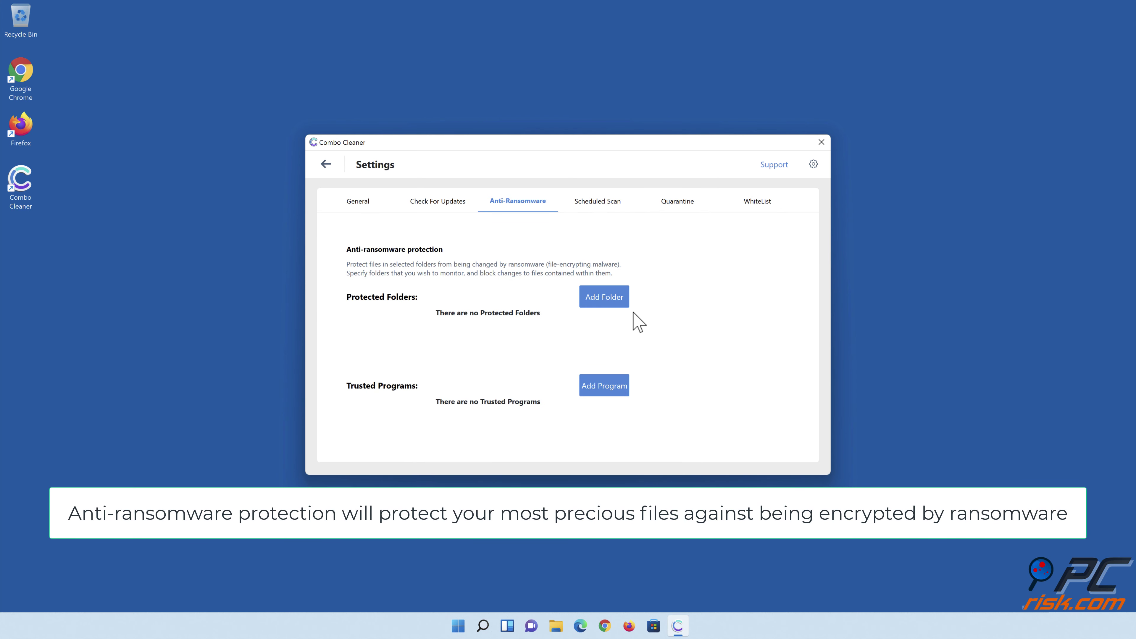
left_click(607, 304)
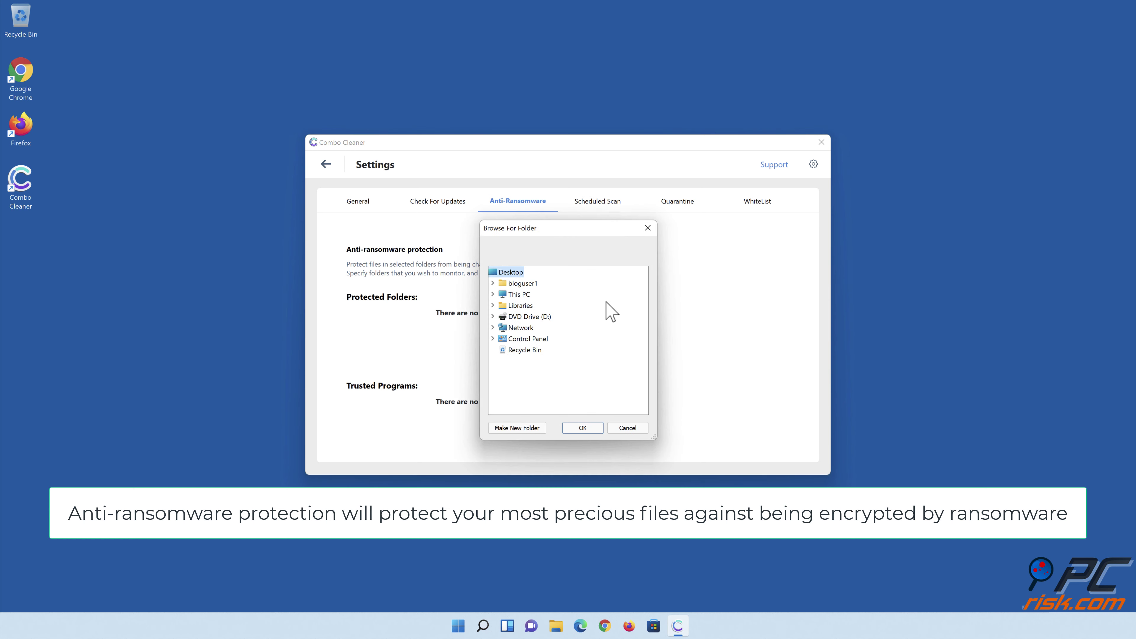
left_click(493, 305)
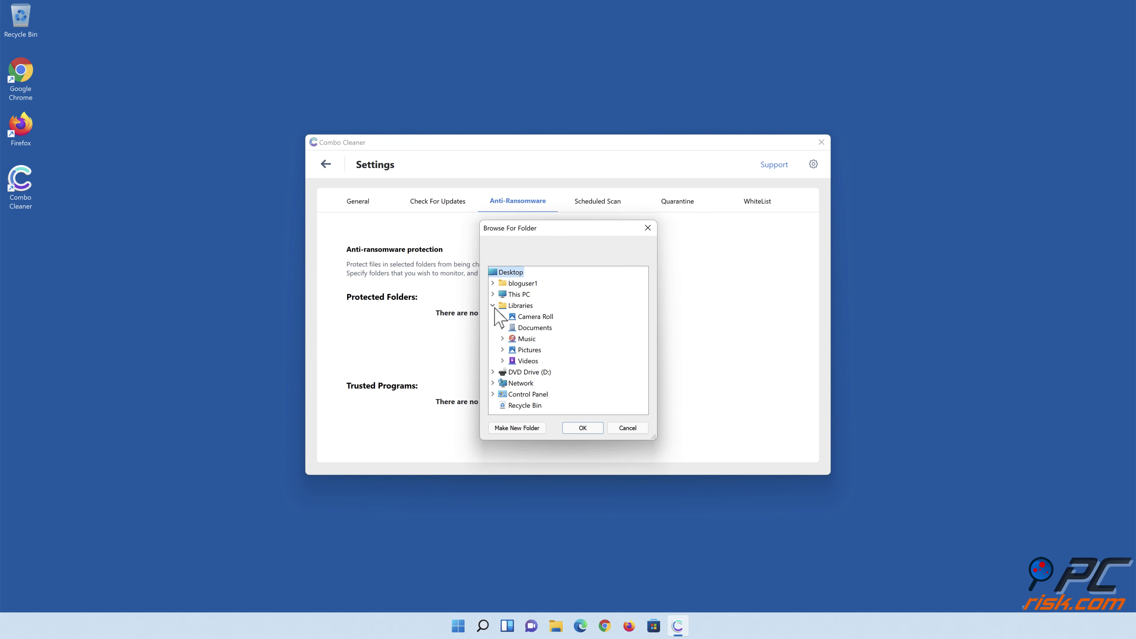
left_click(502, 327)
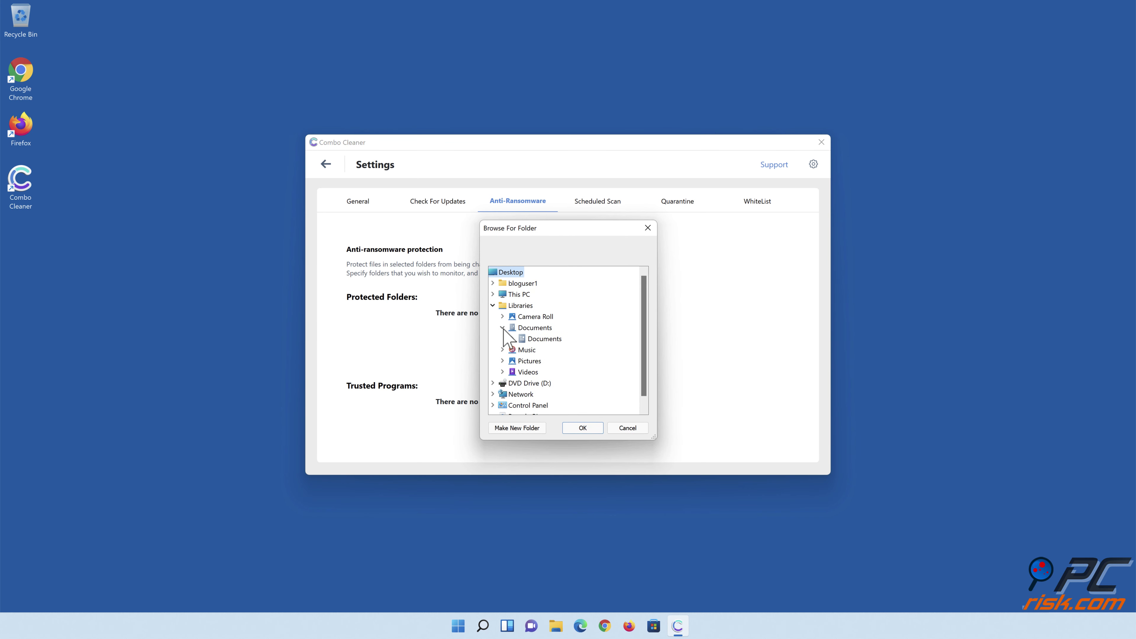
left_click(532, 339)
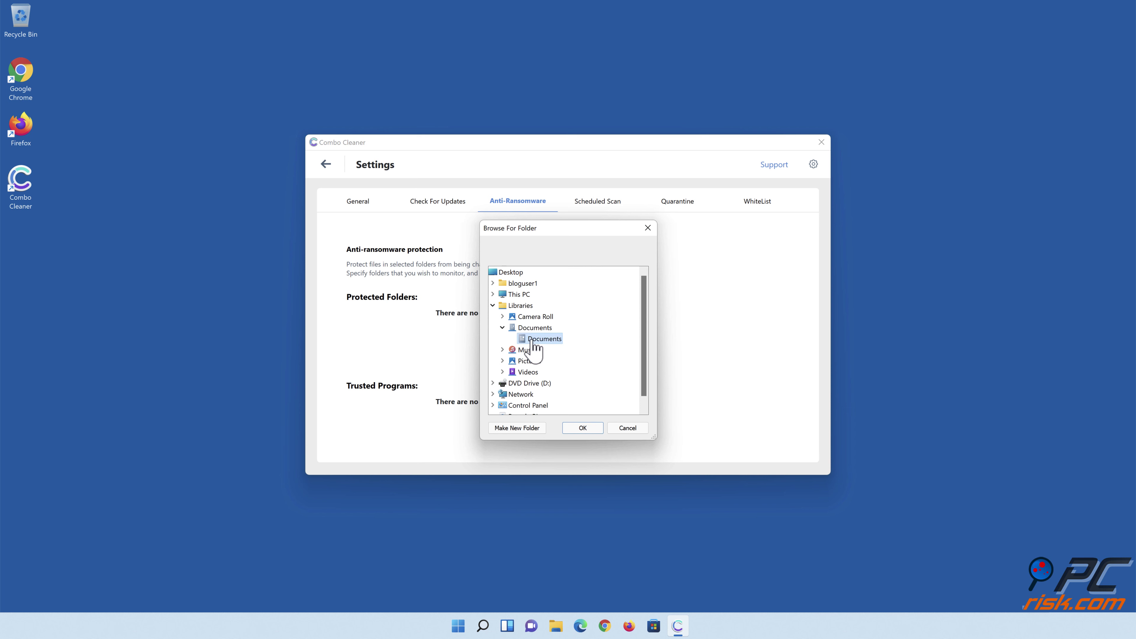
left_click(582, 427)
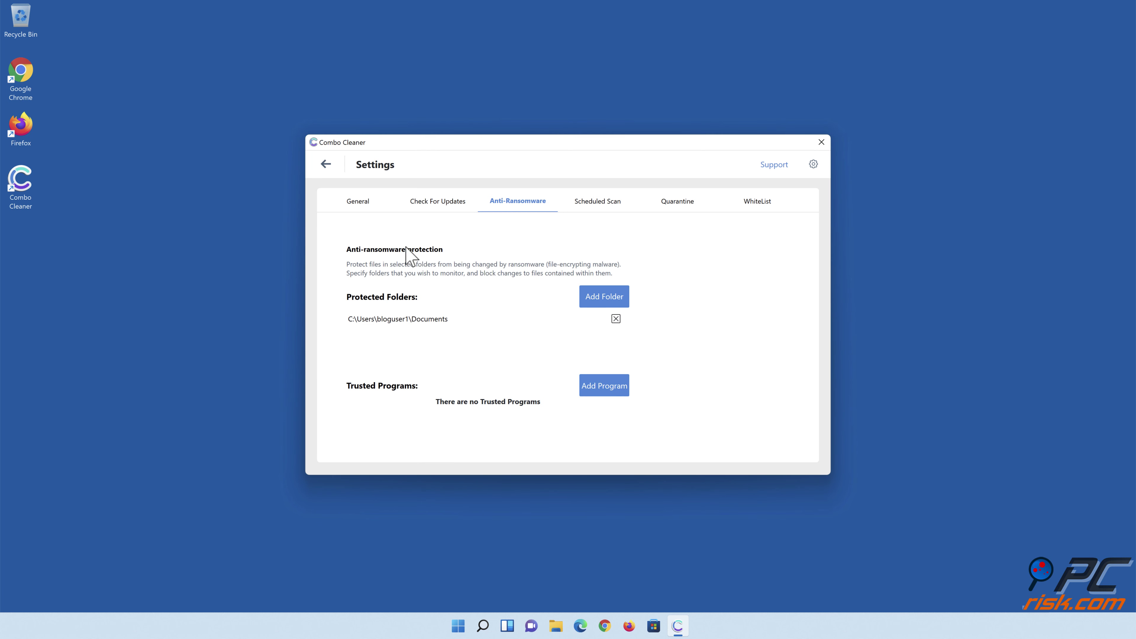
Go back from the Anti-Ransomware settings to the Combo Cleaner Dashboard.
left_click(325, 165)
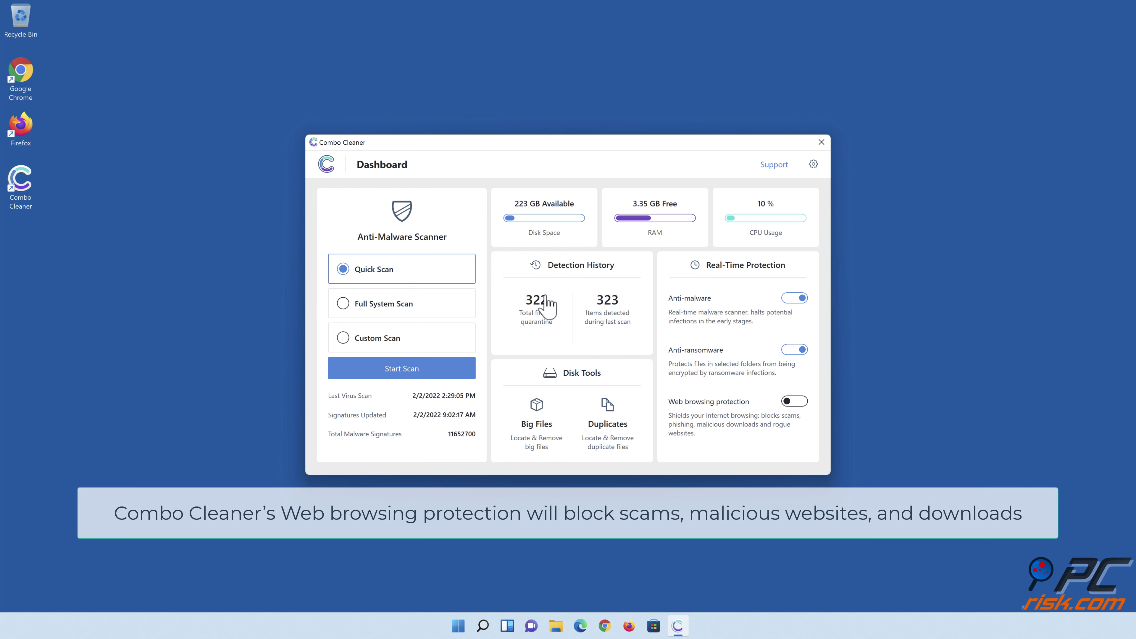